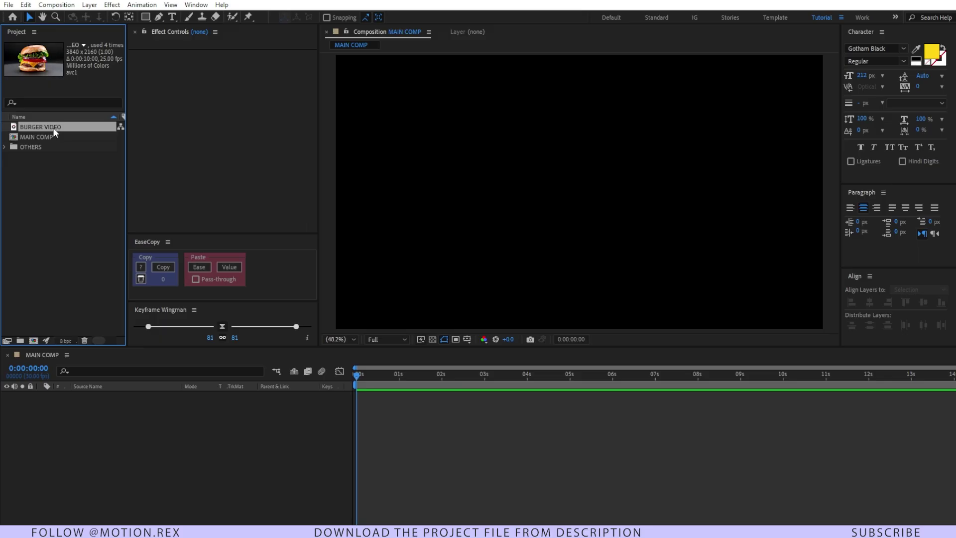
# Add the BURGER VIDEO footage to MAIN COMP and fit it to the composition's width
pyautogui.moveTo(67, 129); pyautogui.dragTo(396, 453)
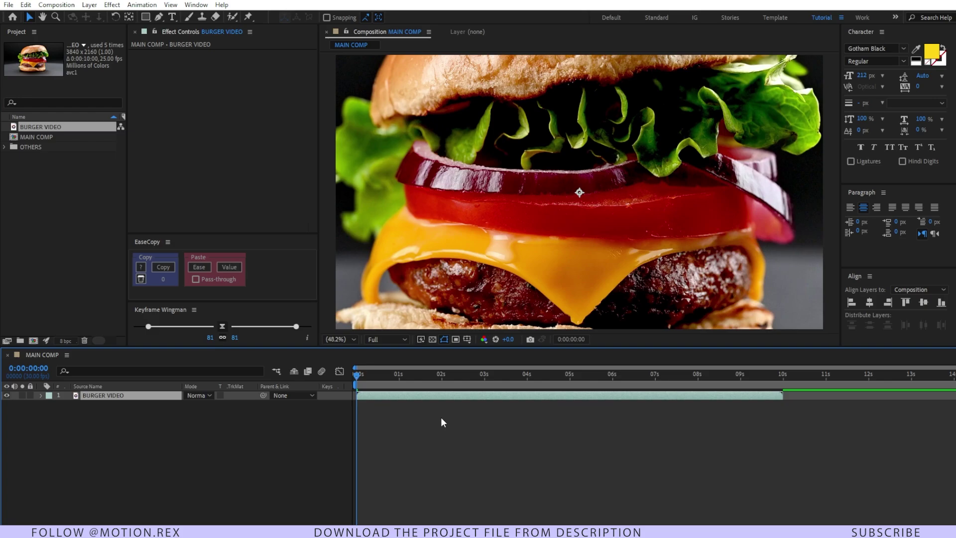
pyautogui.hotkey('ctrl', 'alt', 'shift', 'h')
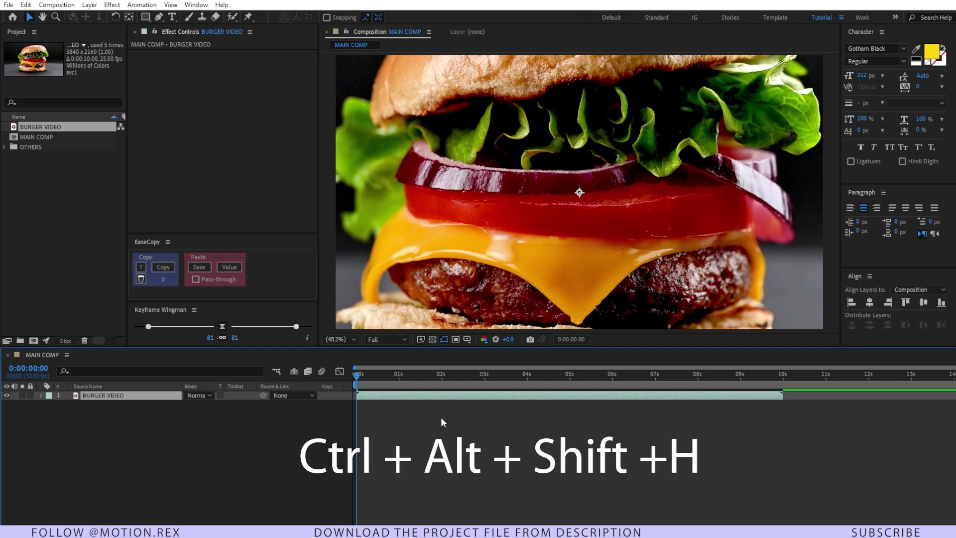
pyautogui.hotkey('ctrl', 'alt', 'shift', 'h')
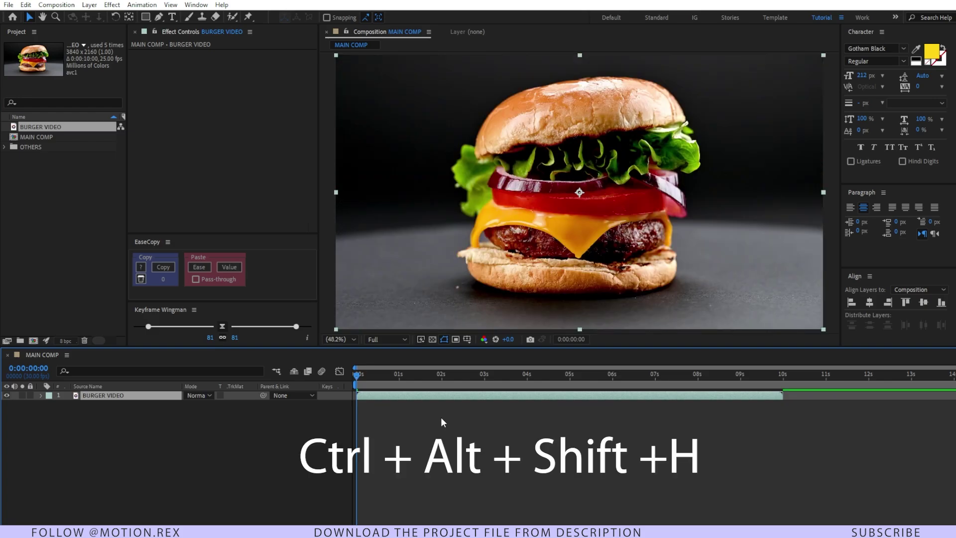
pyautogui.click(441, 420)
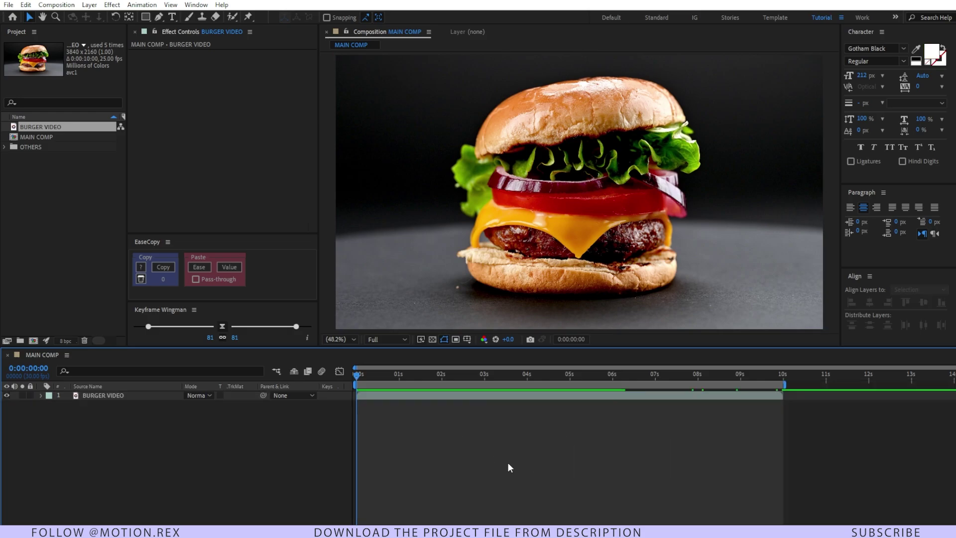
# Create a text layer reading "burger" over the video and format it in all caps
pyautogui.click(174, 19)
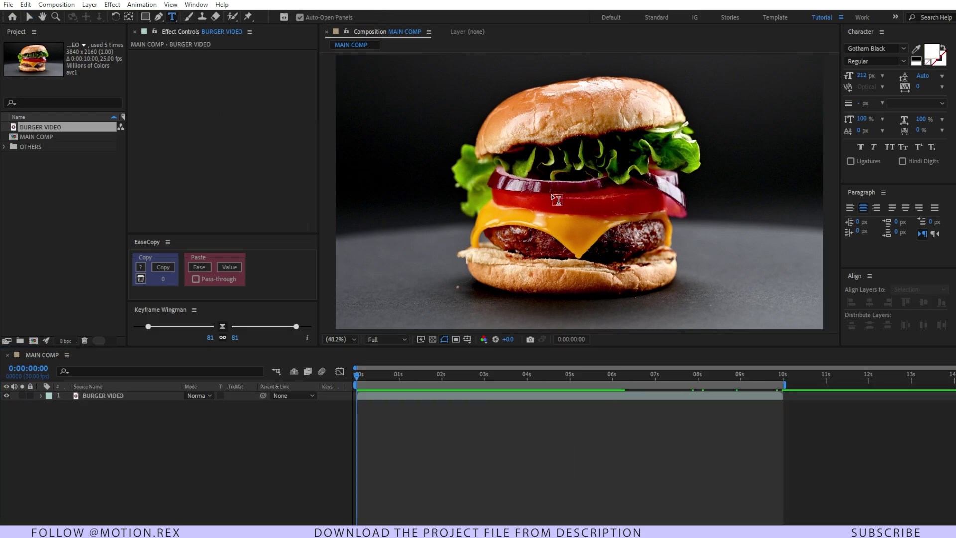
pyautogui.click(663, 224)
pyautogui.write('burger')
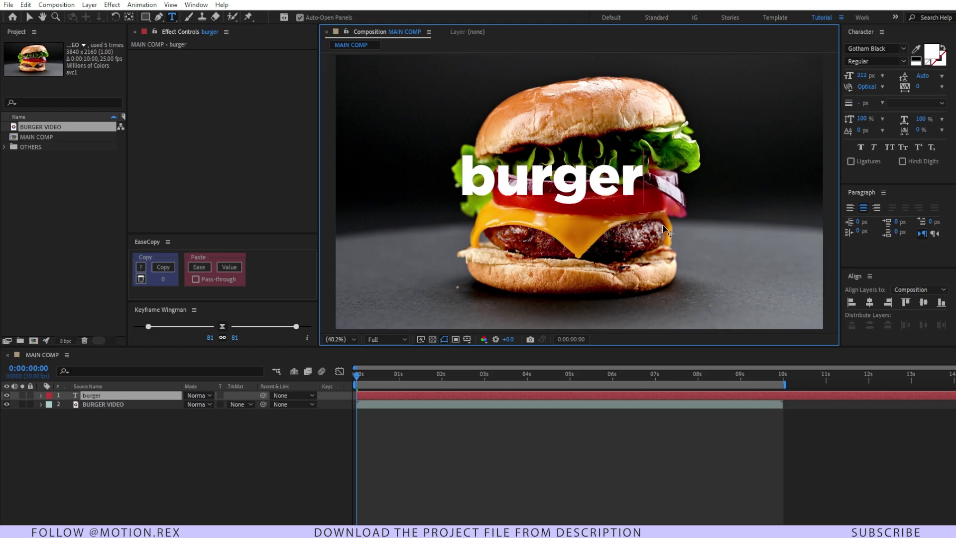
pyautogui.hotkey('ctrl', 'a')
pyautogui.click(889, 147)
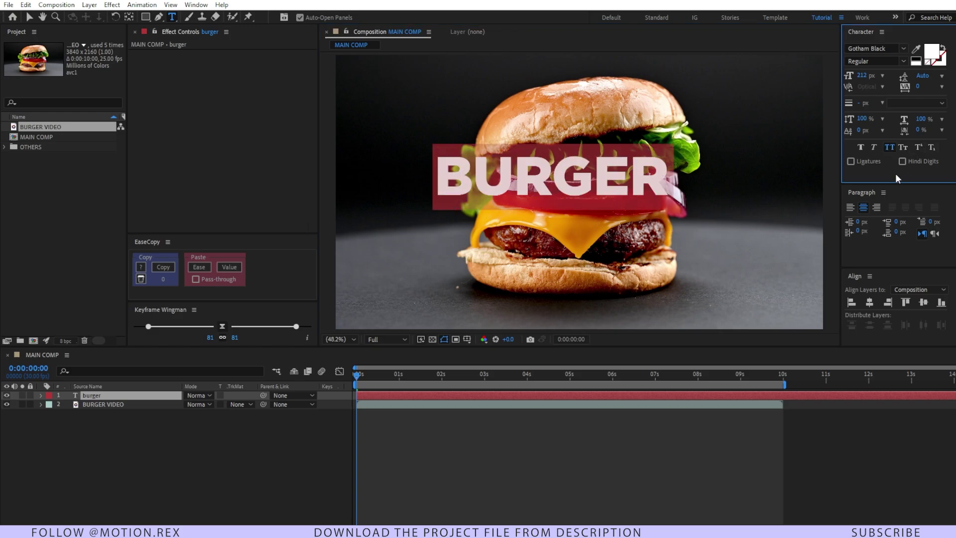
# Center the burger text horizontally and vertically in the composition
pyautogui.click(870, 304)
pyautogui.click(923, 302)
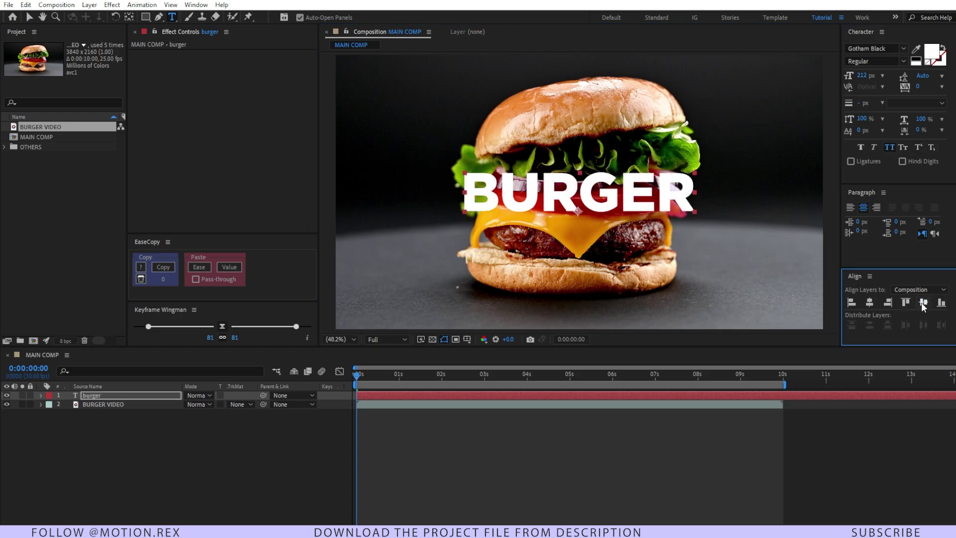
pyautogui.press('v')
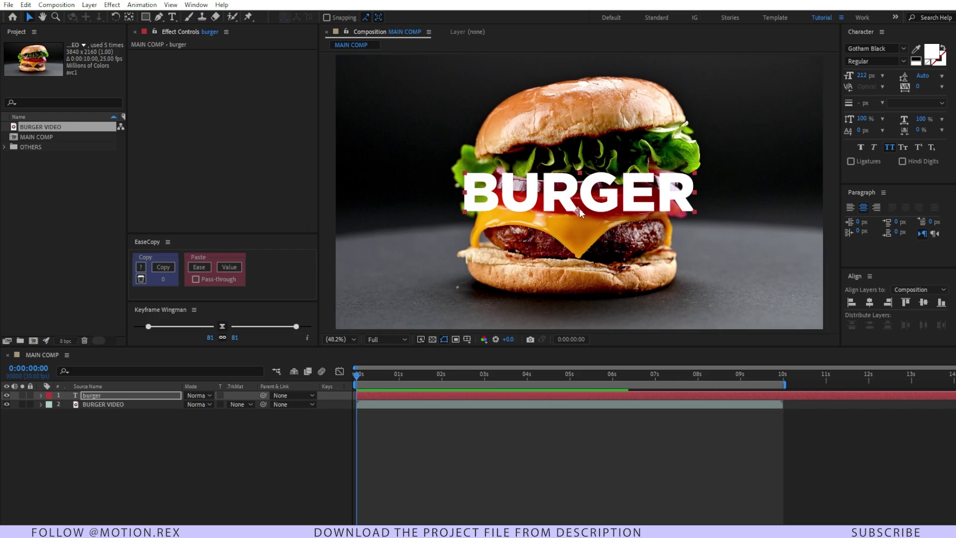
# Give the burger text layer a text animator with Position and Opacity properties
pyautogui.click(401, 414)
pyautogui.click(387, 396)
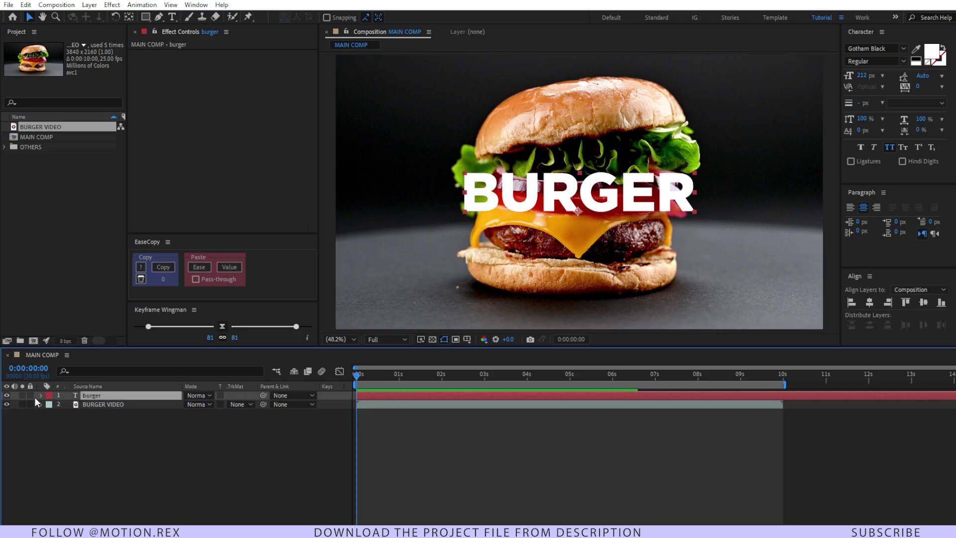
pyautogui.click(41, 395)
pyautogui.click(252, 405)
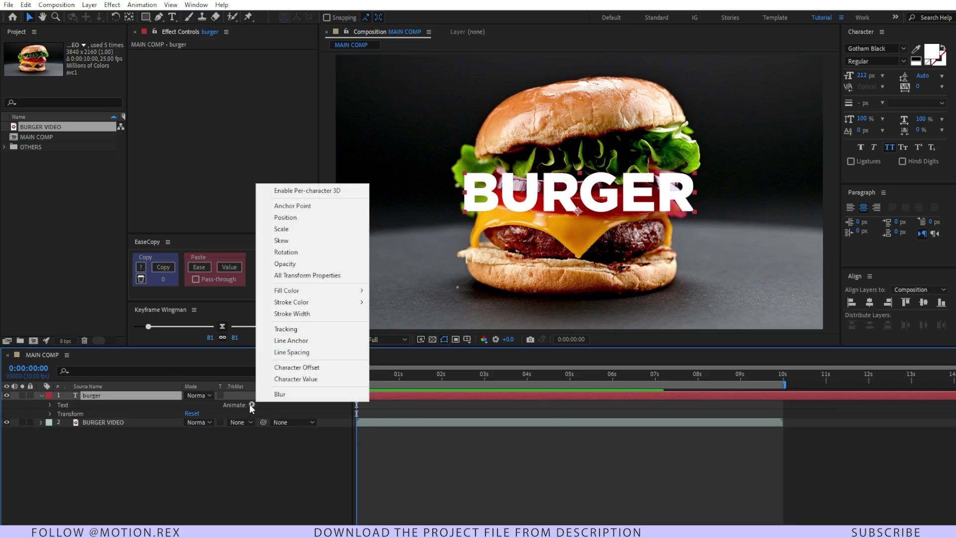
pyautogui.click(300, 217)
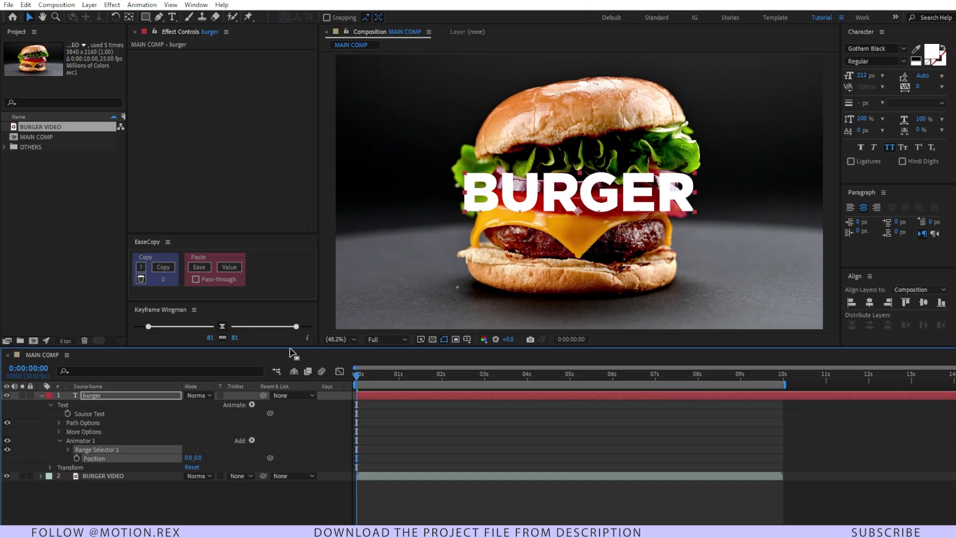
pyautogui.click(252, 441)
pyautogui.moveTo(277, 445)
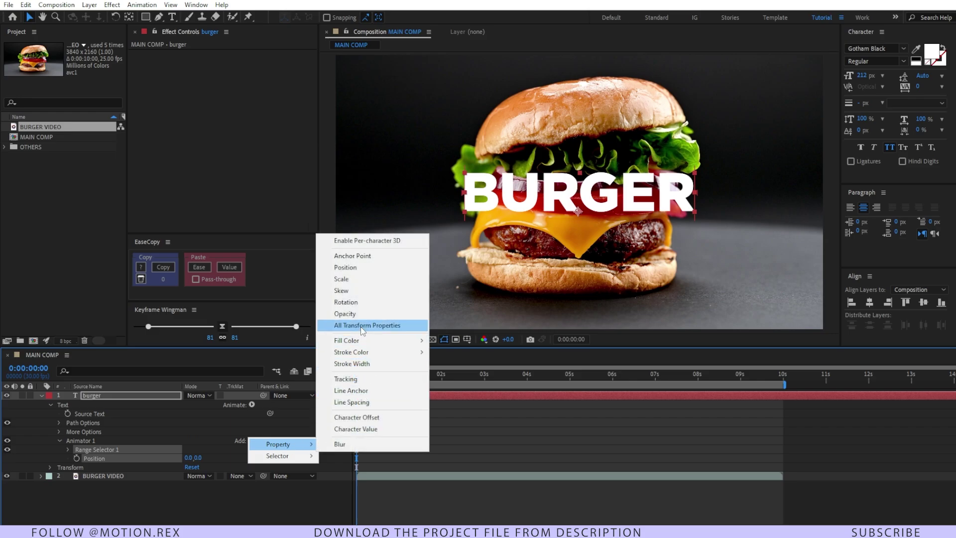
pyautogui.click(349, 314)
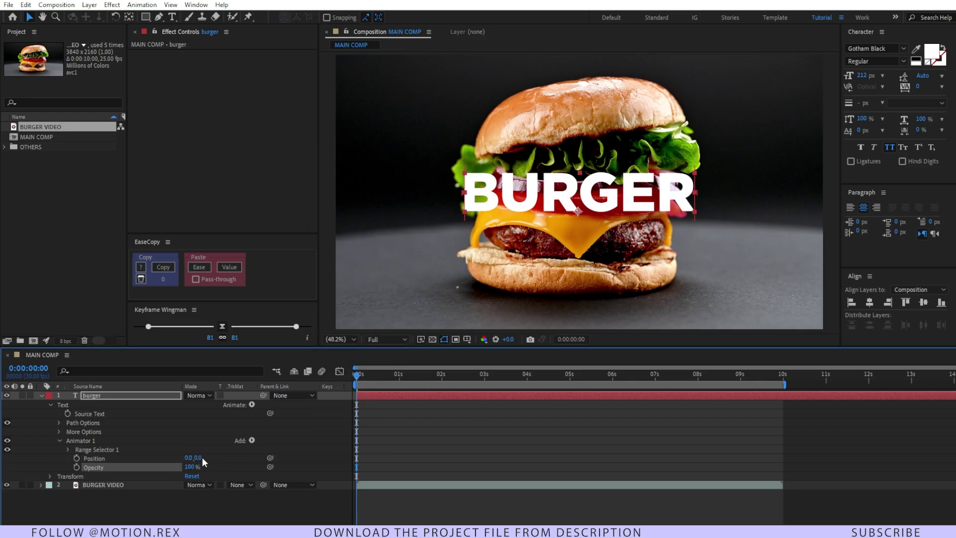
# Set the text animator's Position to 0.0, 131.0 and its Opacity to 0%
pyautogui.moveTo(199, 457); pyautogui.dragTo(280, 446)
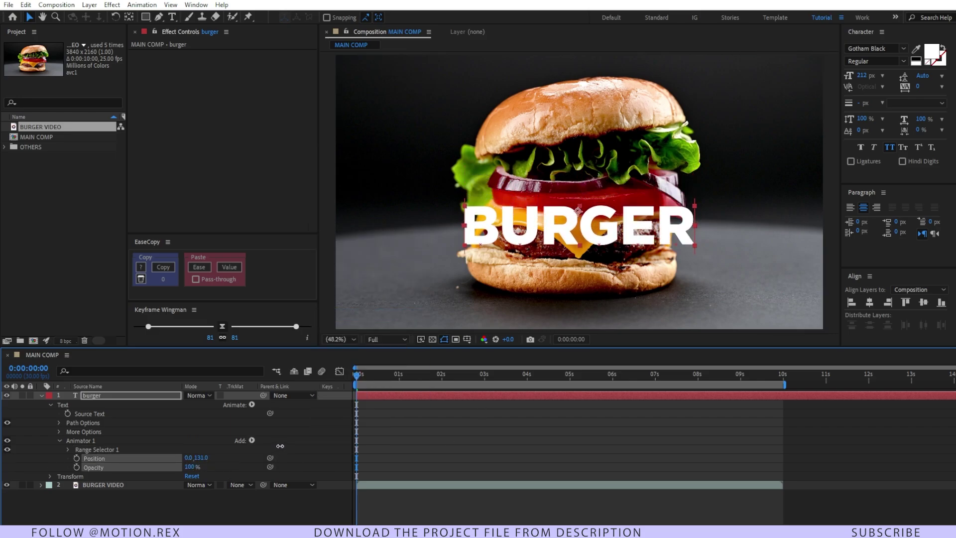
pyautogui.click(193, 467)
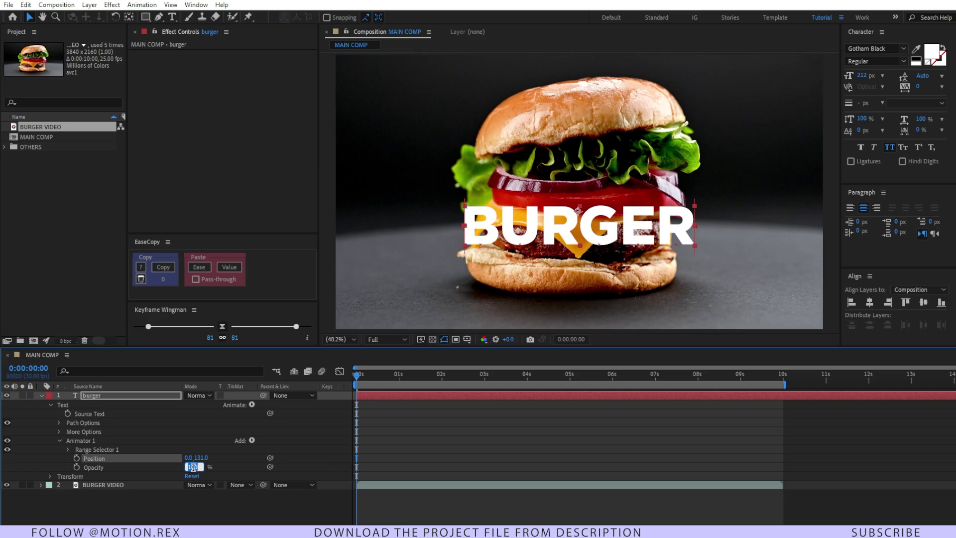
pyautogui.write('0')
pyautogui.press('Return')
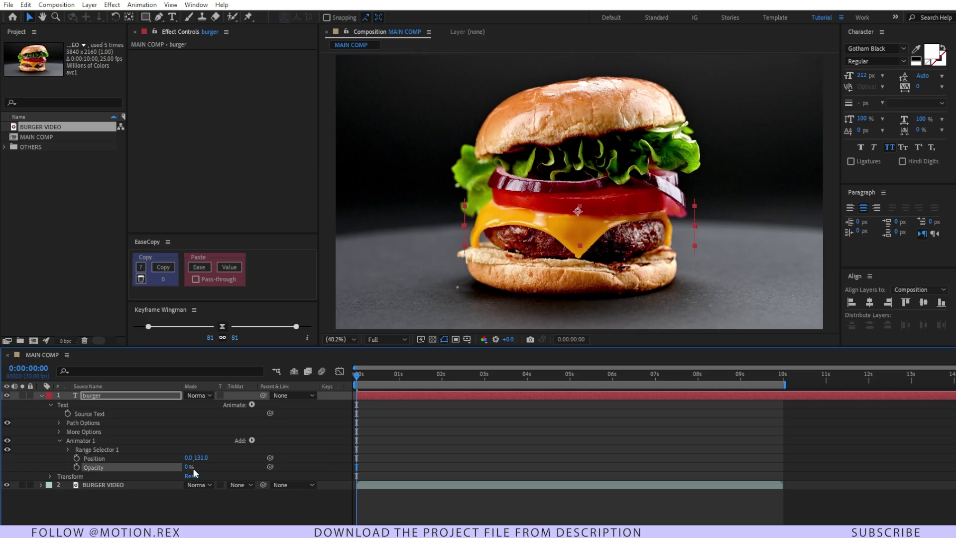
# Keyframe the Range Selector's Offset from 0% at the start to 100% at 0:00:01:01 and preview the animation
pyautogui.click(68, 450)
pyautogui.click(86, 476)
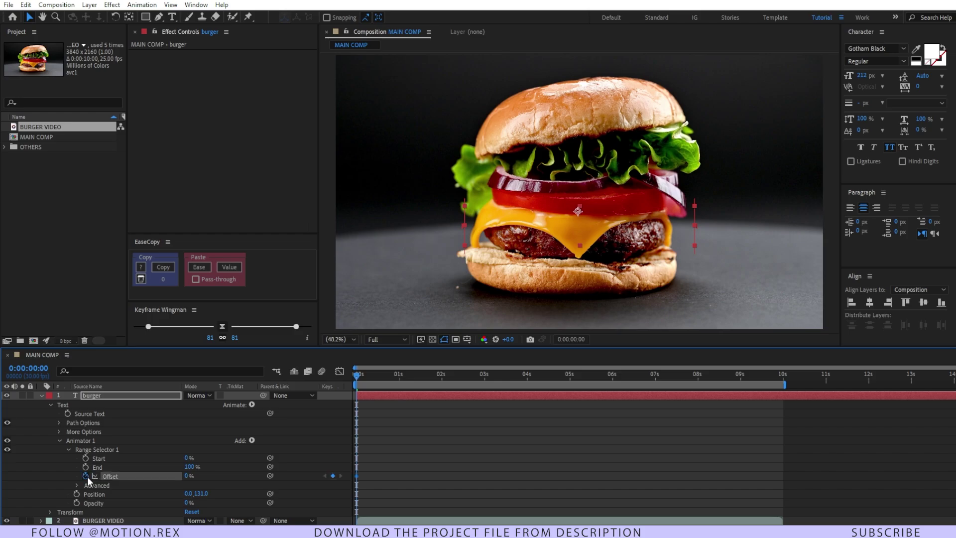
pyautogui.moveTo(386, 378); pyautogui.dragTo(400, 379)
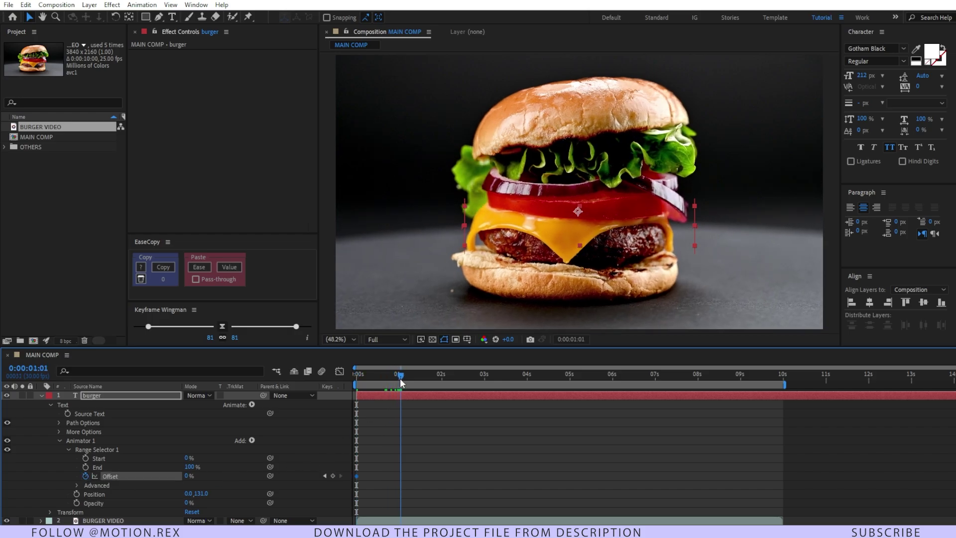
pyautogui.moveTo(188, 481); pyautogui.dragTo(438, 480)
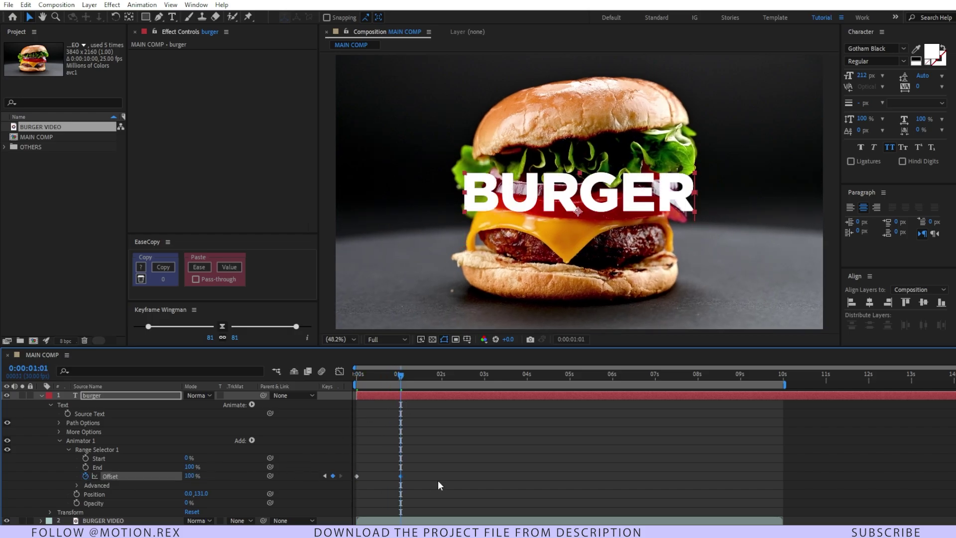
pyautogui.click(437, 480)
pyautogui.press('Home')
pyautogui.press('space')
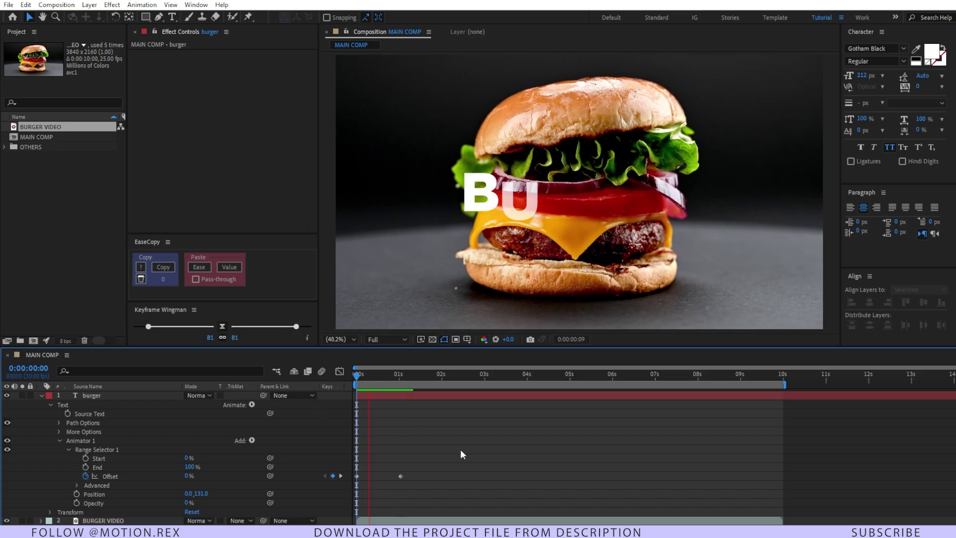
# Ease both Offset keyframes with Keyframe Wingman and preview the smoothed text reveal
pyautogui.moveTo(445, 456); pyautogui.dragTo(345, 487)
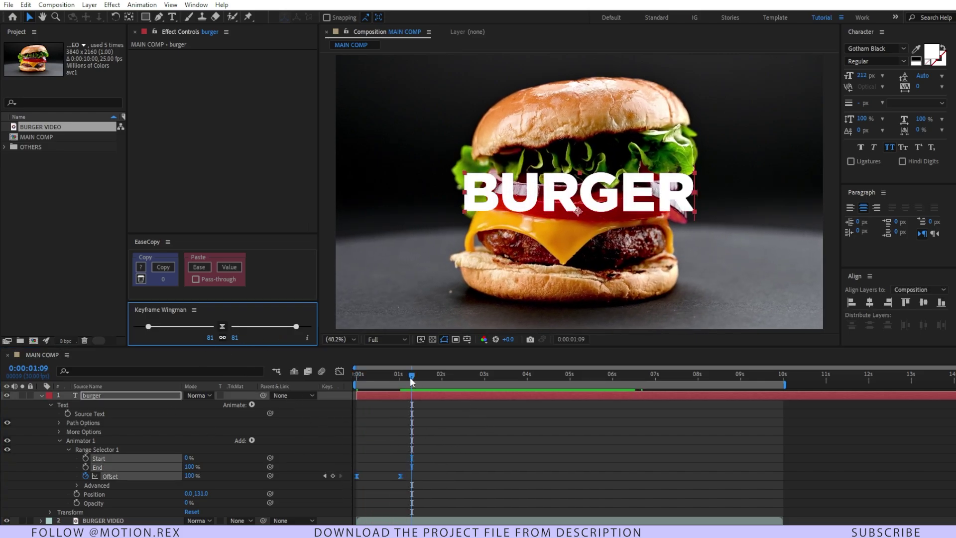
pyautogui.press('Home')
pyautogui.press('space')
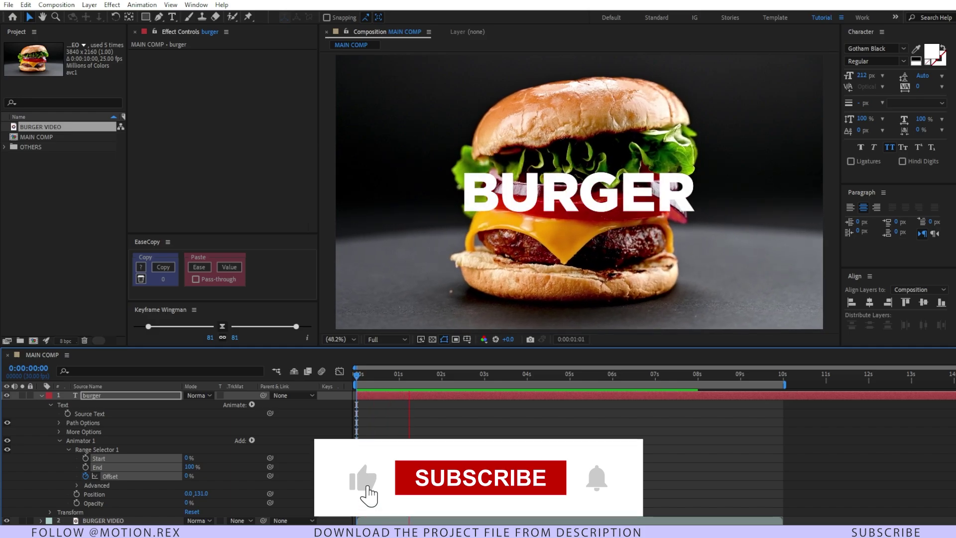
# Trim the ends of the burger text and BURGER VIDEO layers to 0:00:01:17
pyautogui.press('u')
pyautogui.click(481, 423)
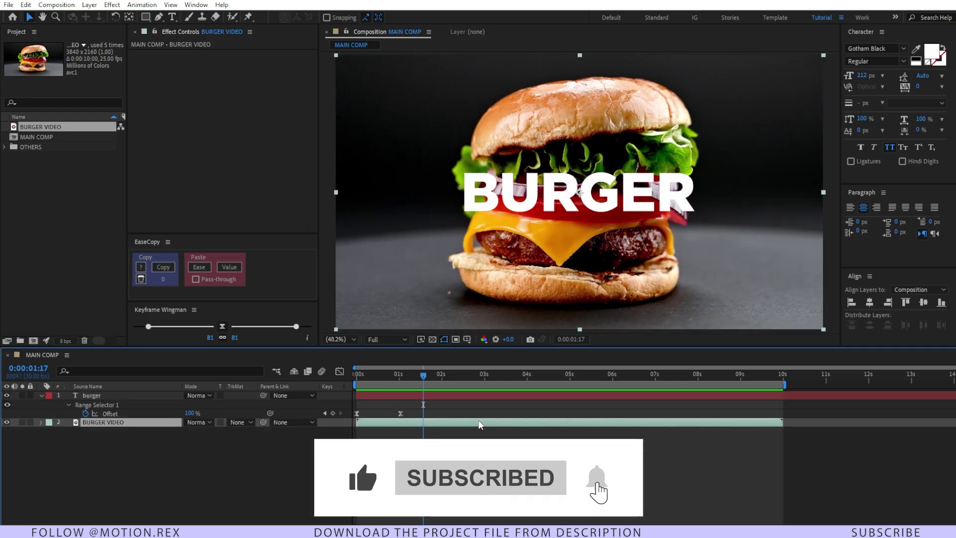
pyautogui.keyDown('shift'); pyautogui.click(469, 397); pyautogui.keyUp('shift')
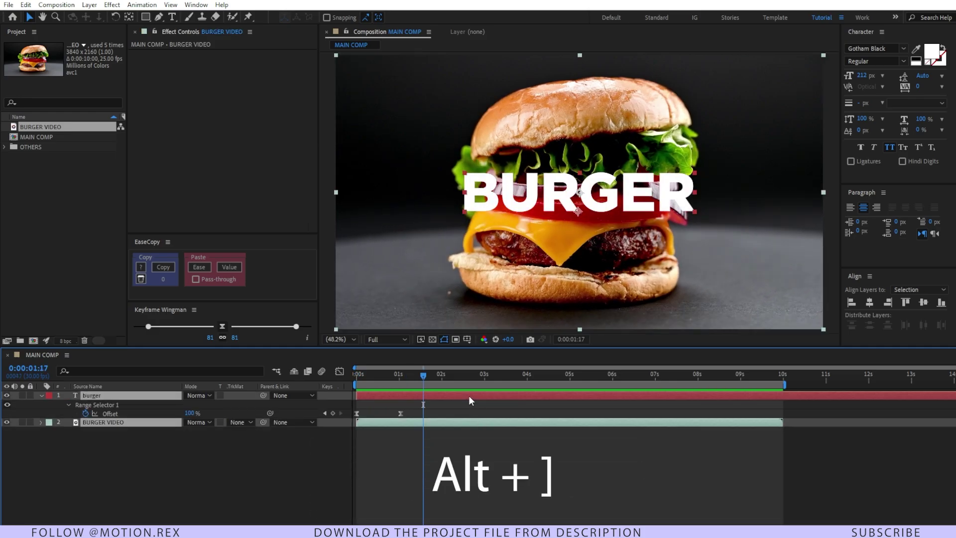
pyautogui.hotkey('alt', ']')
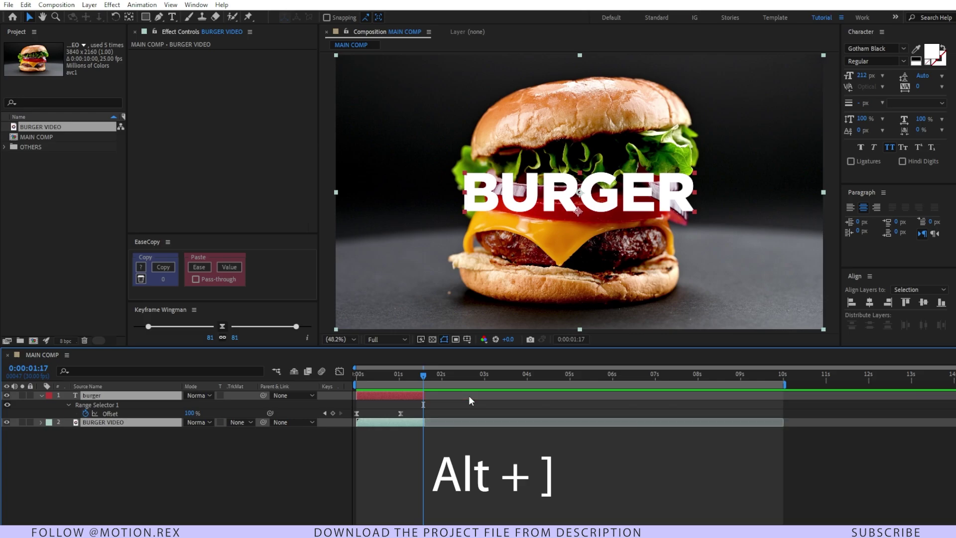
# Duplicate the burger text layer, extend the copy to just before 6 seconds, and trim its start to 0:00:01:17
pyautogui.click(413, 397)
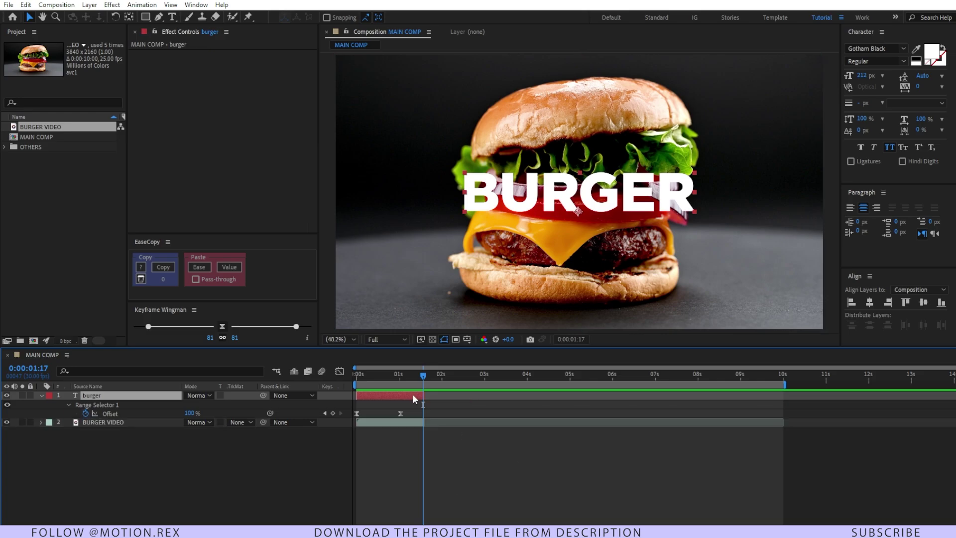
pyautogui.hotkey('ctrl', 'd')
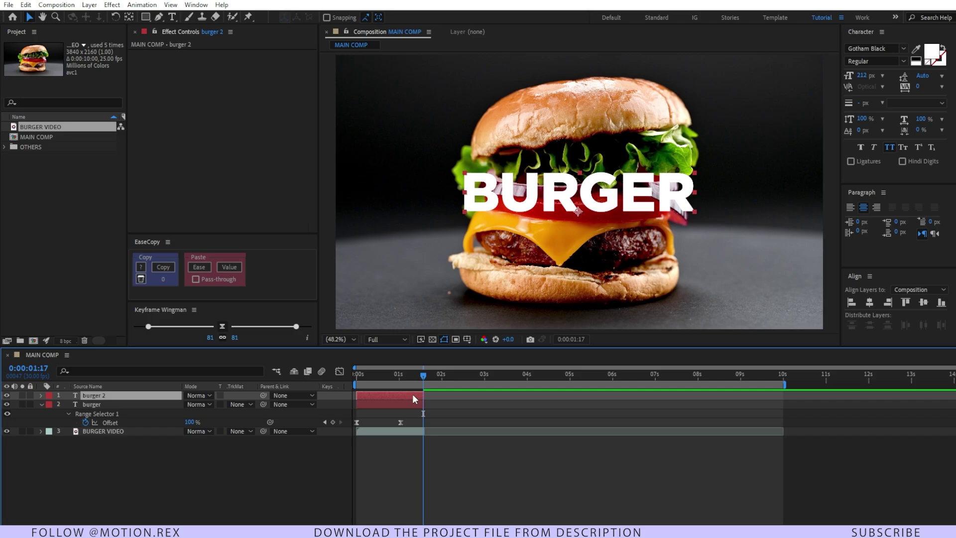
pyautogui.press('u')
pyautogui.moveTo(423, 396); pyautogui.dragTo(600, 396)
pyautogui.hotkey('alt', '[')
# At 0:00:05:29, add another text layer reading "burger" and center it horizontally and vertically in the composition
pyautogui.moveTo(591, 375); pyautogui.dragTo(611, 384)
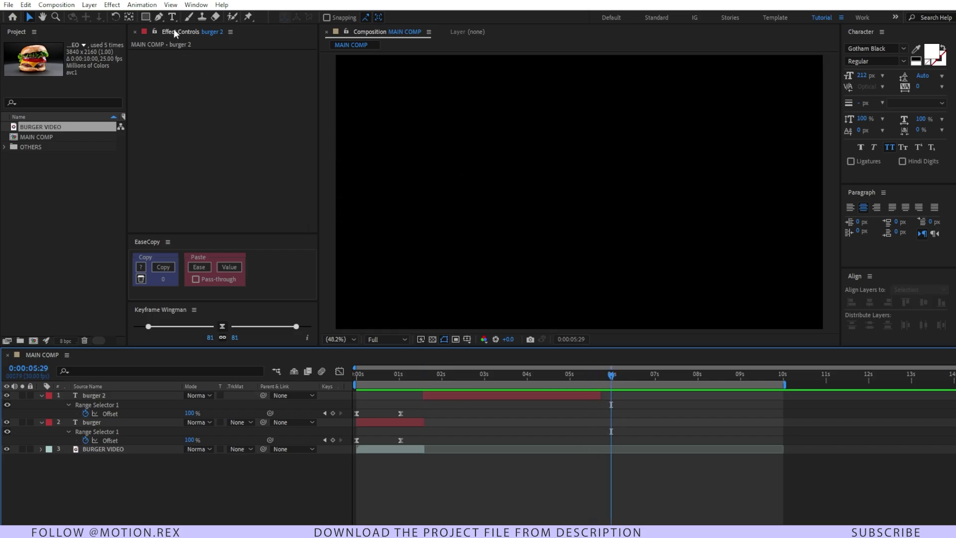
pyautogui.hotkey('ctrl', 'alt', 'shift', 't')
pyautogui.write('burger')
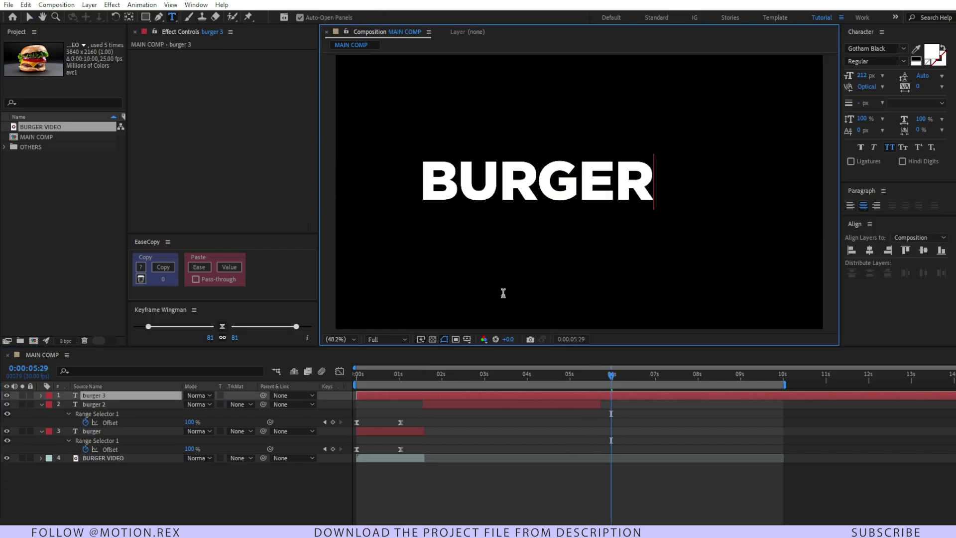
pyautogui.press('KP_Enter')
pyautogui.click(870, 250)
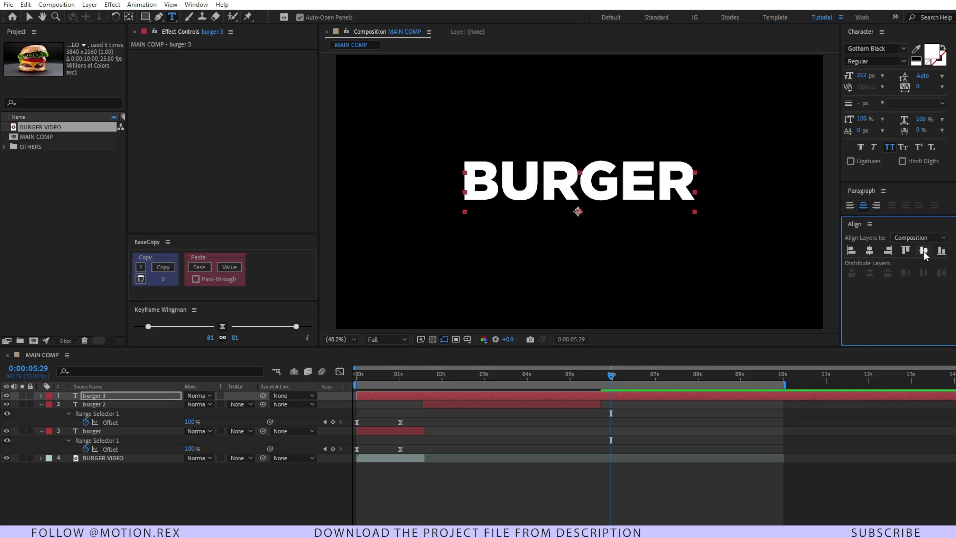
pyautogui.click(923, 250)
# Set the newest burger text to the Tusker Grotesk 2700 Bold font at 400 px
pyautogui.click(883, 49)
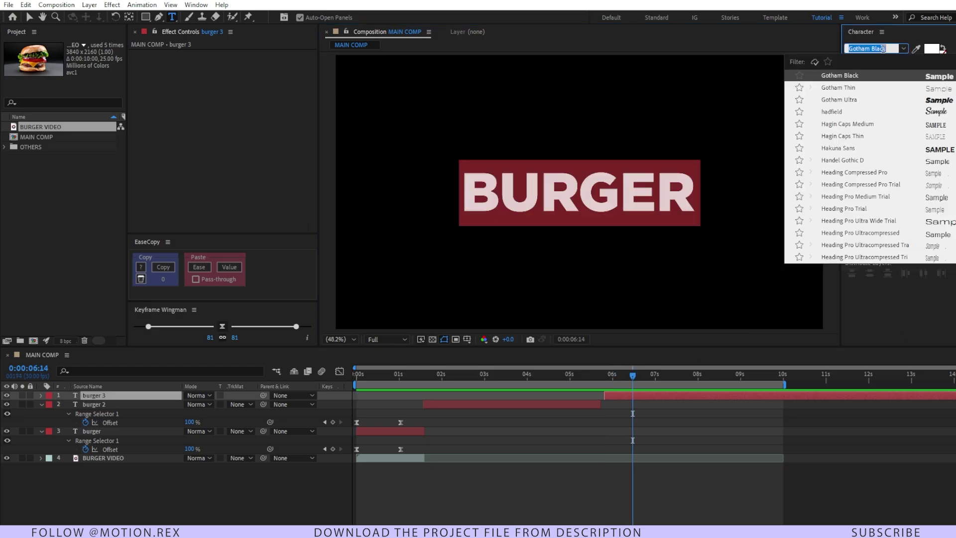
pyautogui.write('tus')
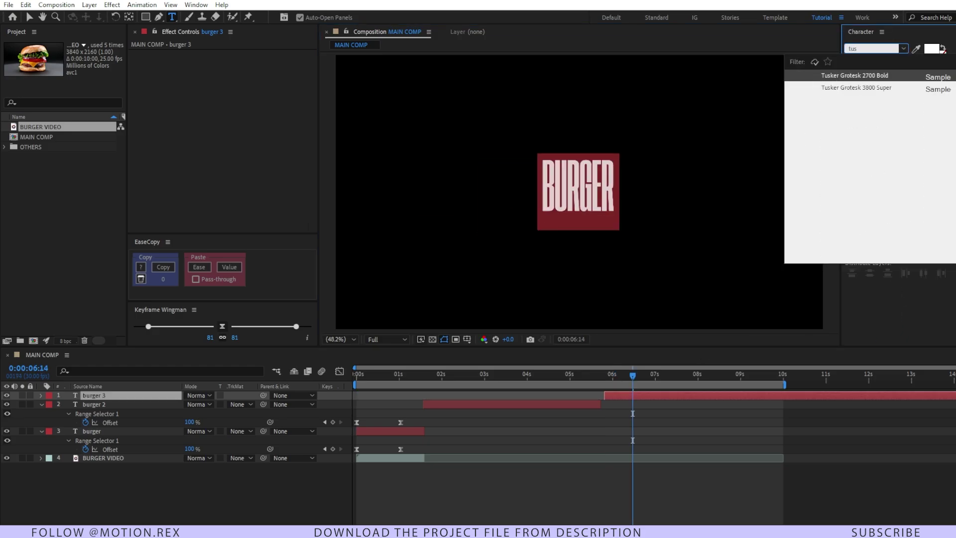
pyautogui.click(851, 75)
pyautogui.click(865, 77)
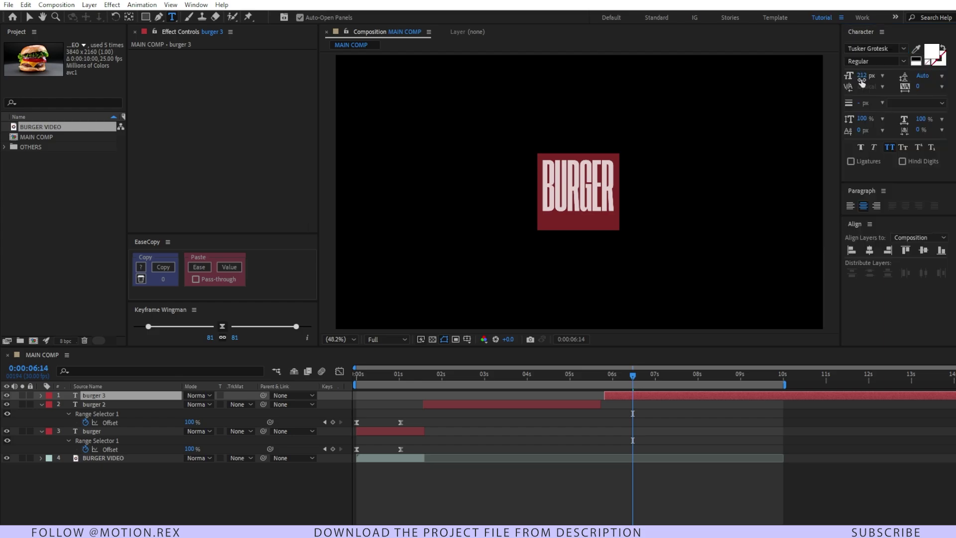
pyautogui.write('400')
pyautogui.press('Return')
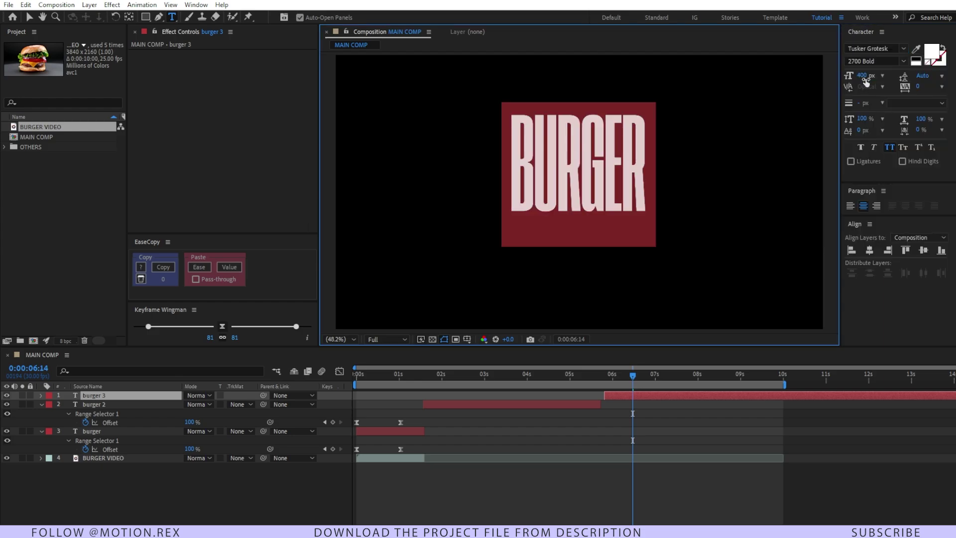
# Set the newest burger text to 800 px and center it vertically and horizontally in the composition
pyautogui.write('800')
pyautogui.press('Return')
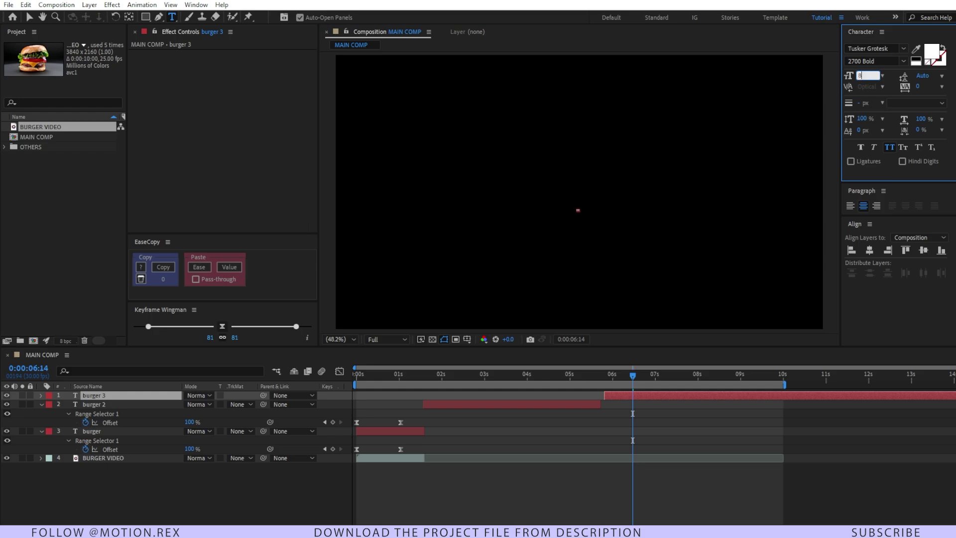
pyautogui.click(924, 250)
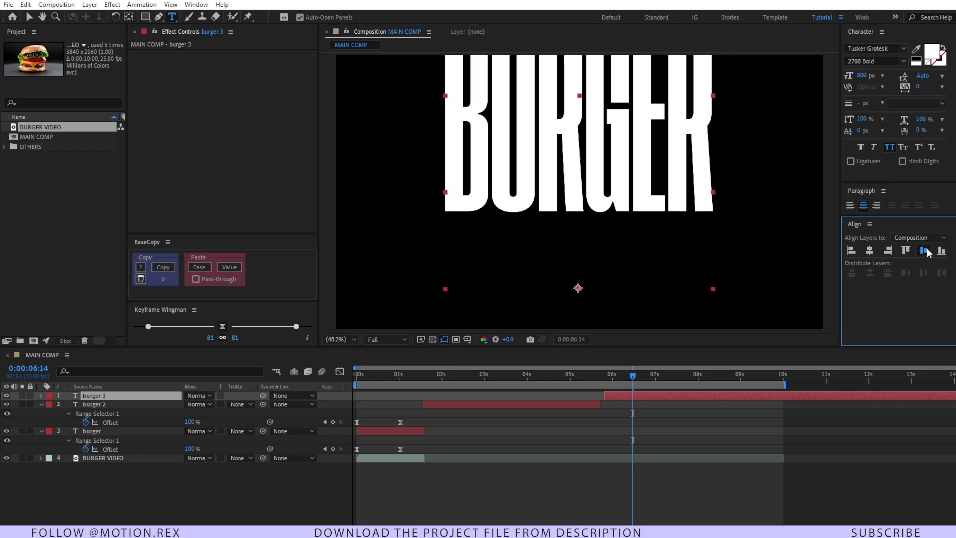
pyautogui.click(870, 250)
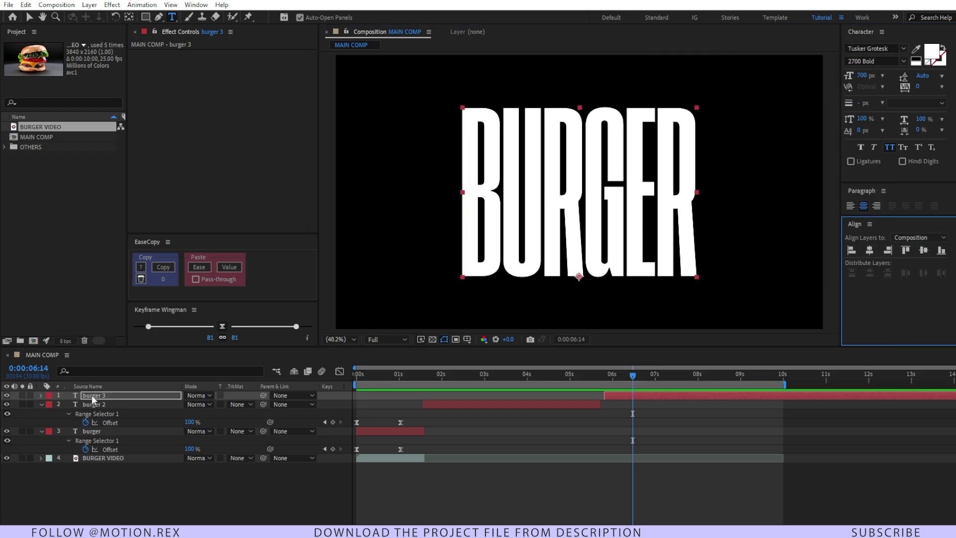
# Create shape outlines from the burger 3 text layer
pyautogui.click(92, 396)
pyautogui.rightClick(92, 399)
pyautogui.moveTo(189, 311)
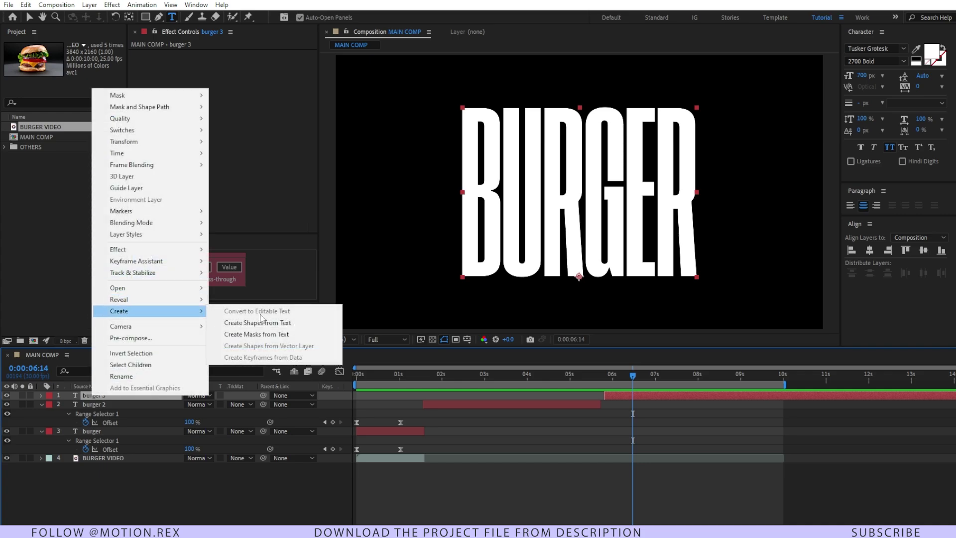
pyautogui.click(298, 323)
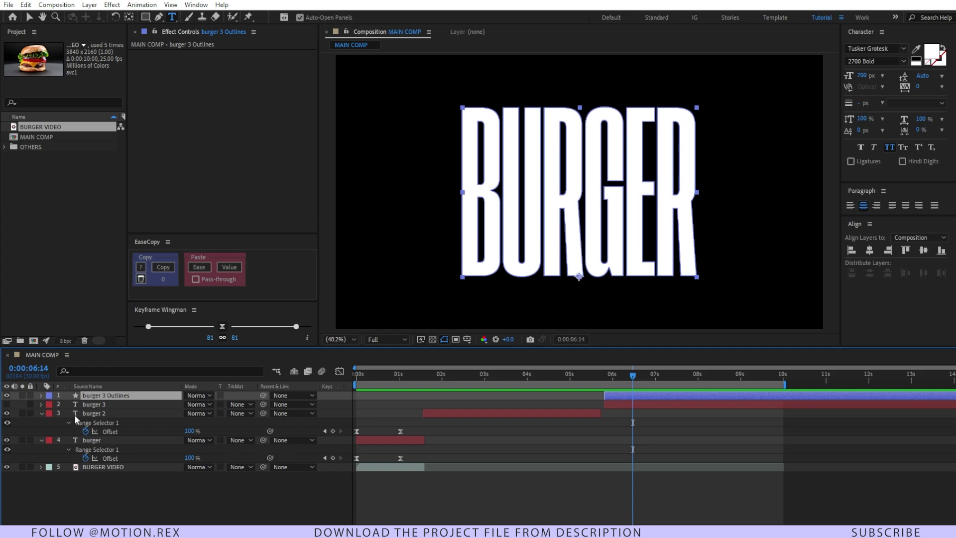
# Mark the original burger 3 text layer as shy and hide shy layers in the timeline
pyautogui.click(250, 403)
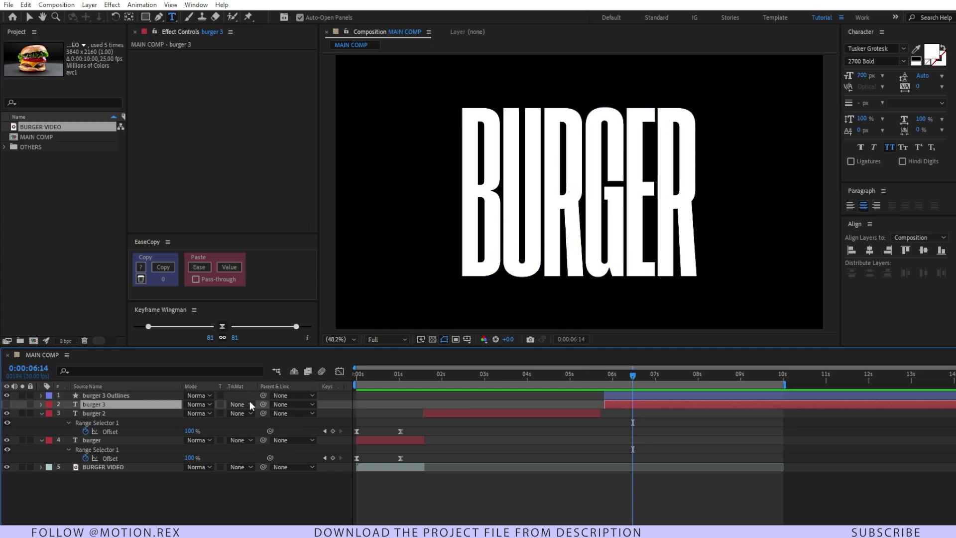
pyautogui.press('F4')
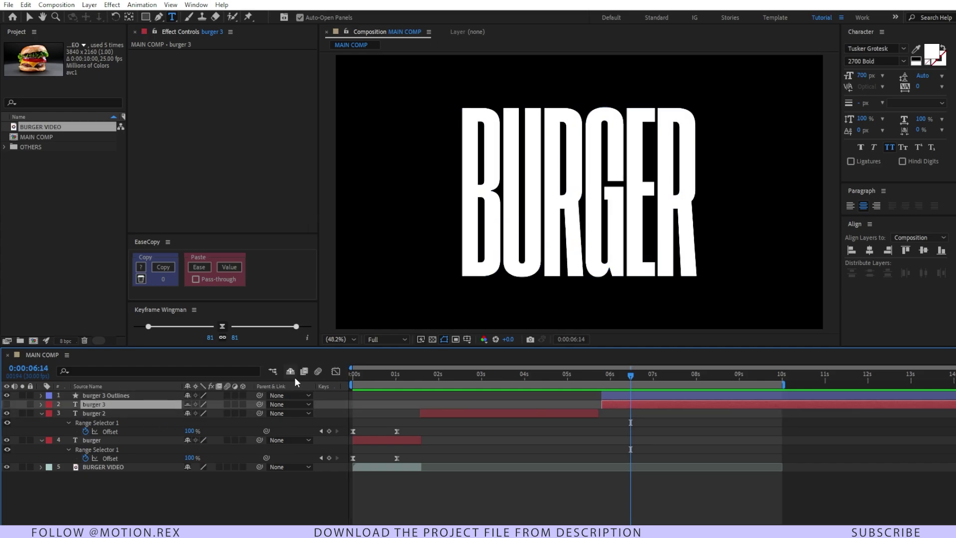
pyautogui.click(291, 372)
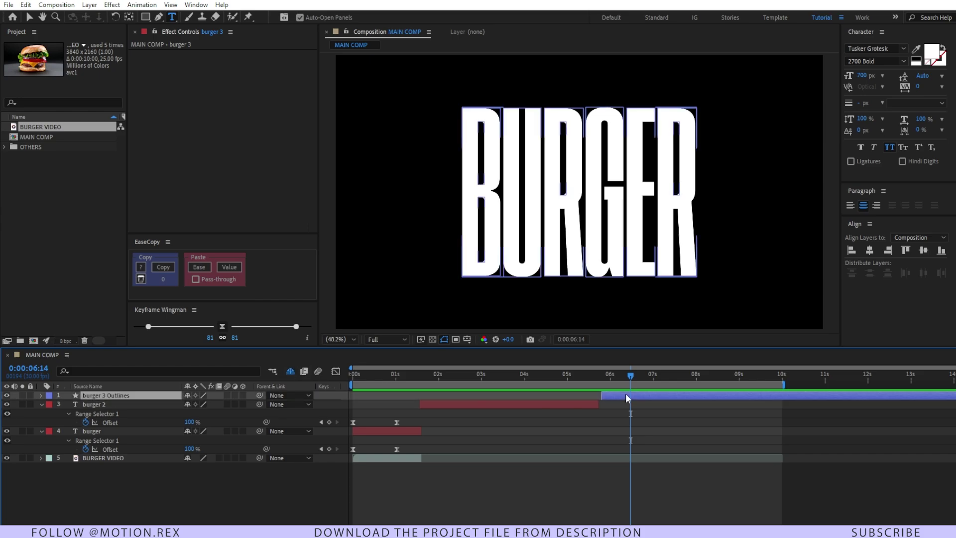
# Select all six letter groups in burger 3 Outlines and filter the timeline for "path" to reveal their Path properties
pyautogui.click(40, 396)
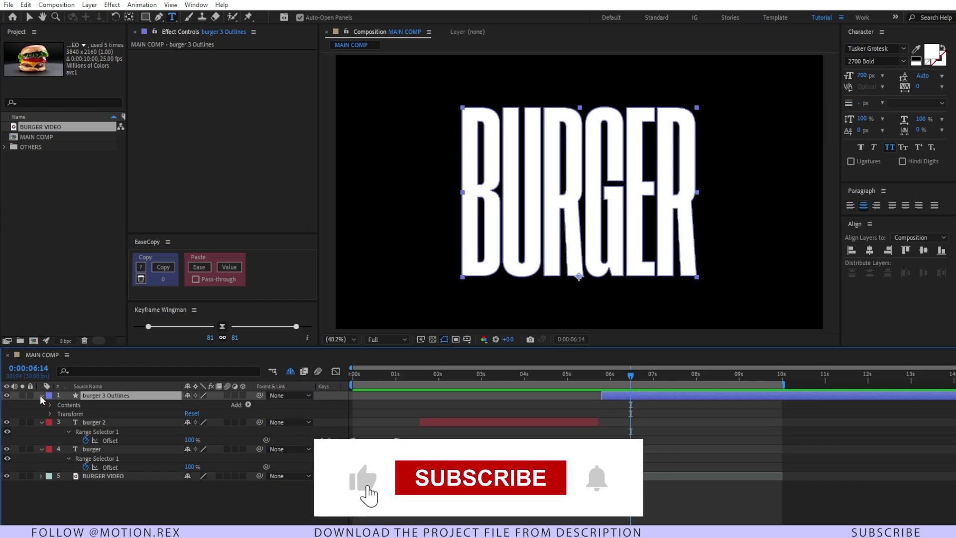
pyautogui.click(51, 405)
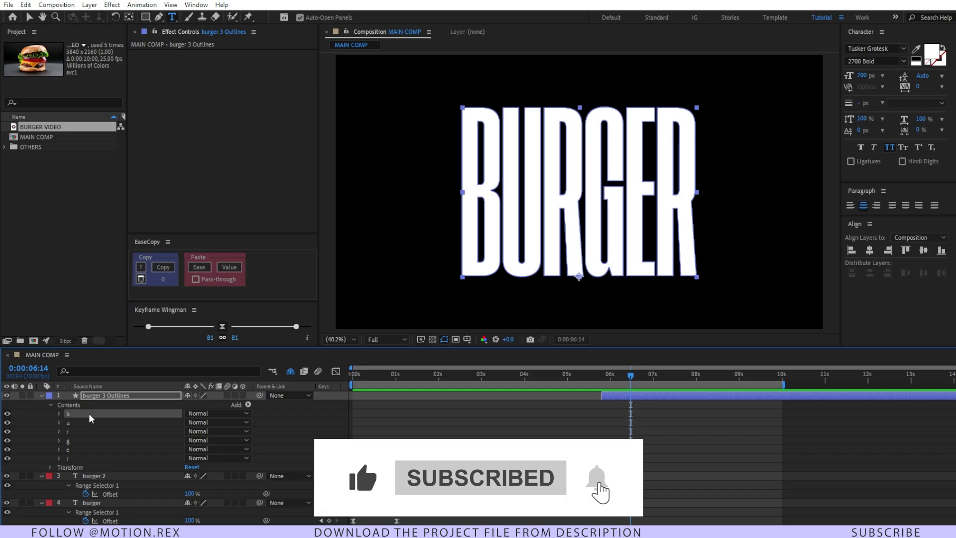
pyautogui.keyDown('shift'); pyautogui.click(70, 459); pyautogui.keyUp('shift')
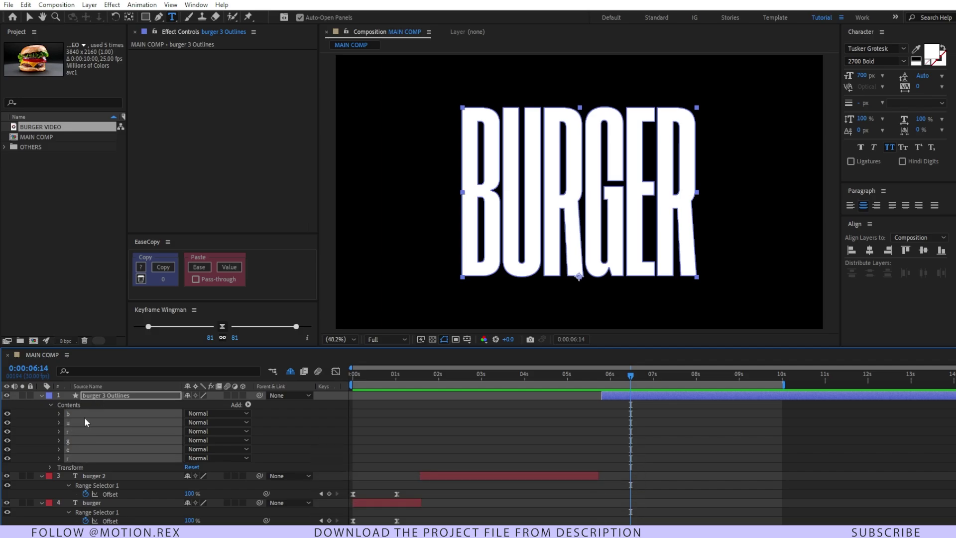
pyautogui.hotkey('ctrl', 'f')
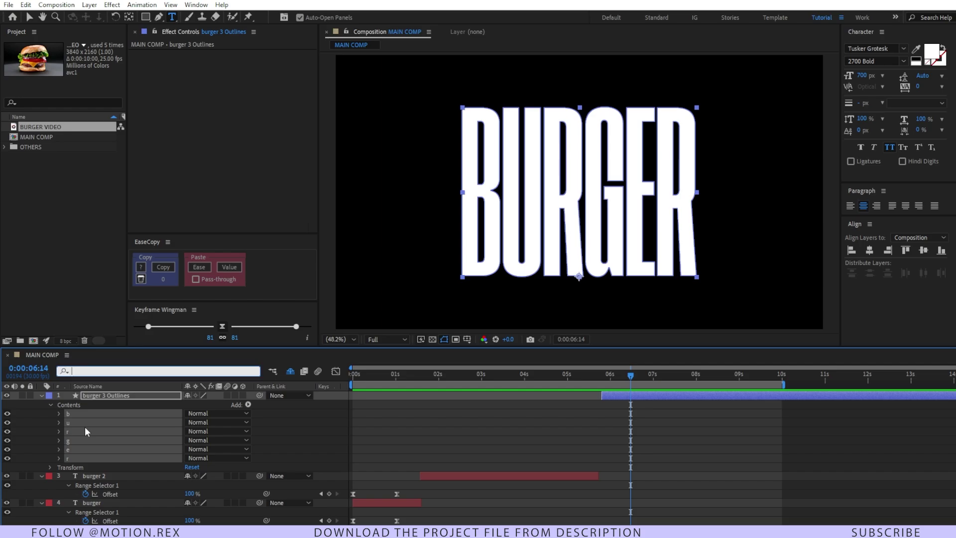
pyautogui.write('path')
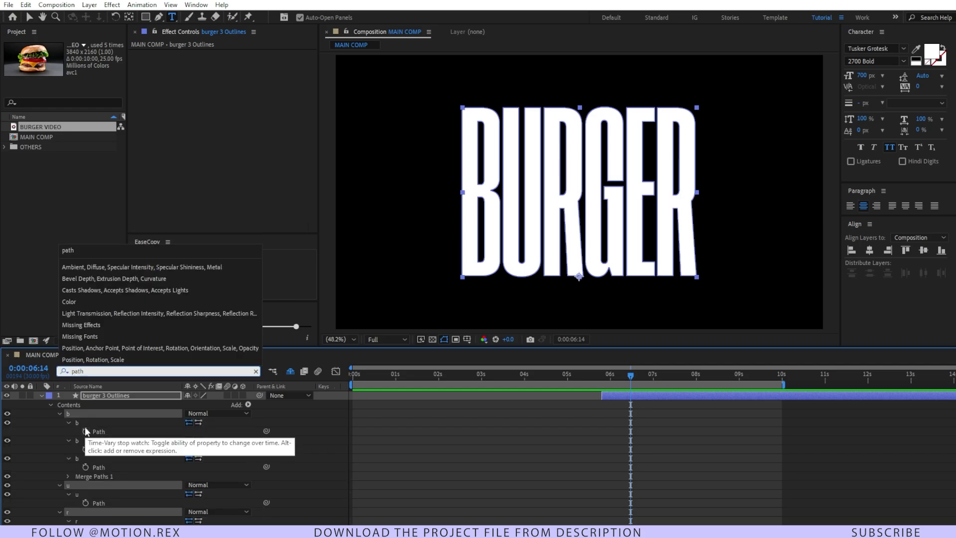
pyautogui.scroll(-2, 118, 439)
pyautogui.scroll(2, 127, 440)
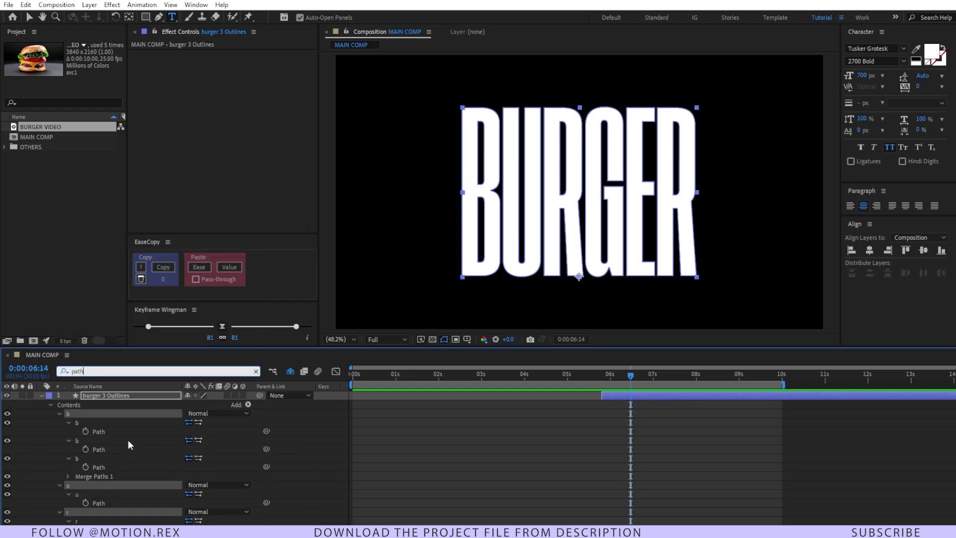
# Enable Path keyframing at 0:00:06:14 for every letter path in burger 3 Outlines, with the timeline panel maximized
pyautogui.click(85, 431)
pyautogui.click(85, 450)
pyautogui.scroll(-1, 89, 451)
pyautogui.click(85, 442)
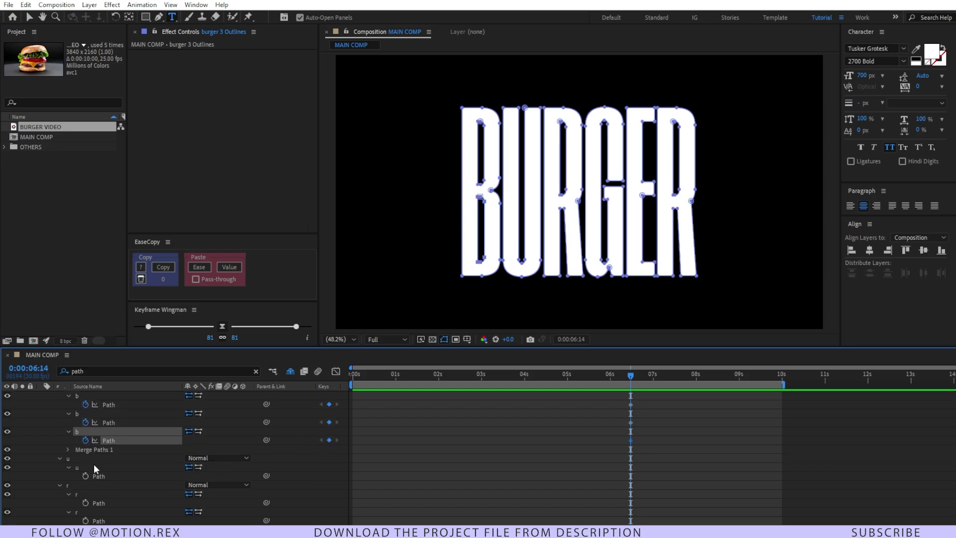
pyautogui.press('`')
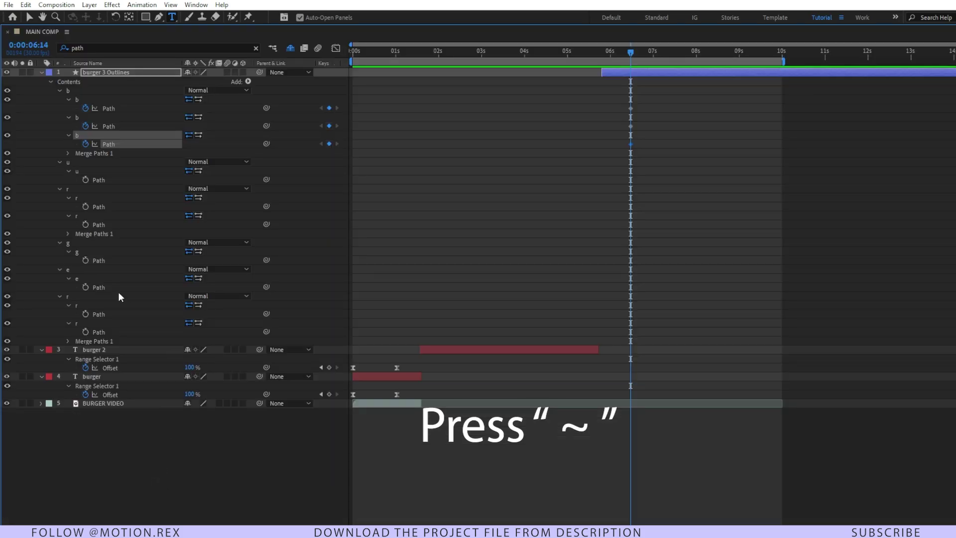
pyautogui.click(85, 180)
pyautogui.click(86, 206)
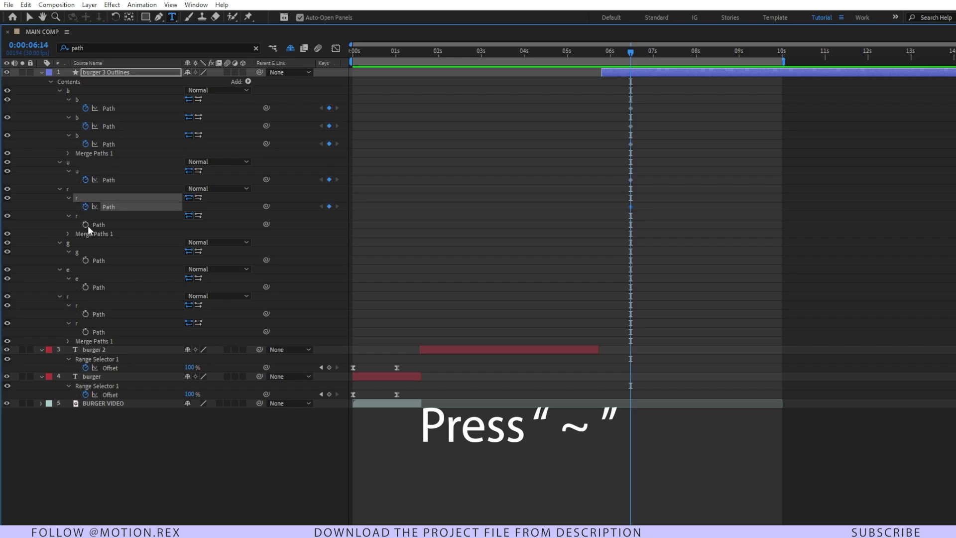
pyautogui.click(86, 225)
pyautogui.click(85, 260)
pyautogui.click(85, 287)
pyautogui.click(85, 314)
pyautogui.click(86, 331)
pyautogui.click(620, 203)
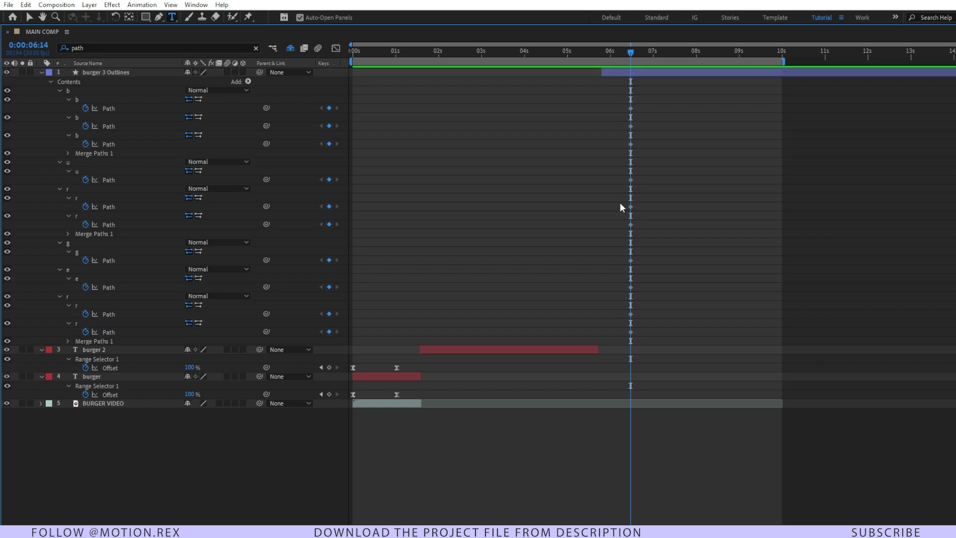
pyautogui.moveTo(650, 50); pyautogui.dragTo(667, 154)
pyautogui.moveTo(616, 99); pyautogui.dragTo(650, 336)
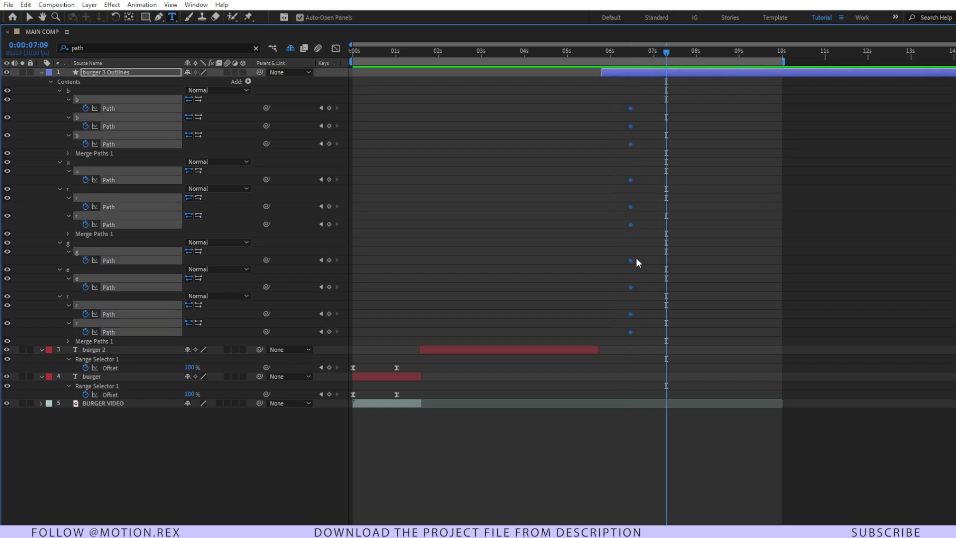
# At 0:00:02:22, create shape outlines from the burger 2 text layer and hide the original text layer as shy
pyautogui.moveTo(510, 54); pyautogui.dragTo(470, 84)
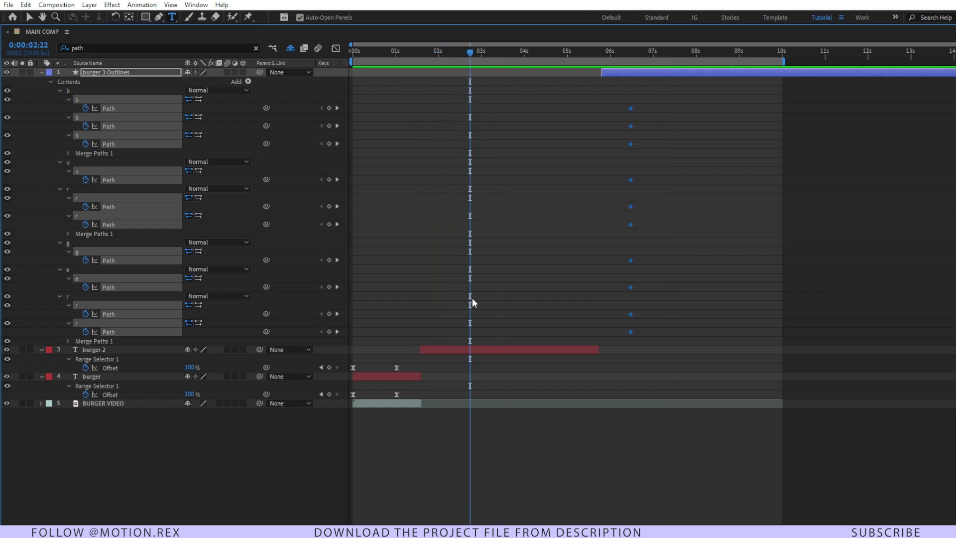
pyautogui.click(466, 349)
pyautogui.rightClick(466, 351)
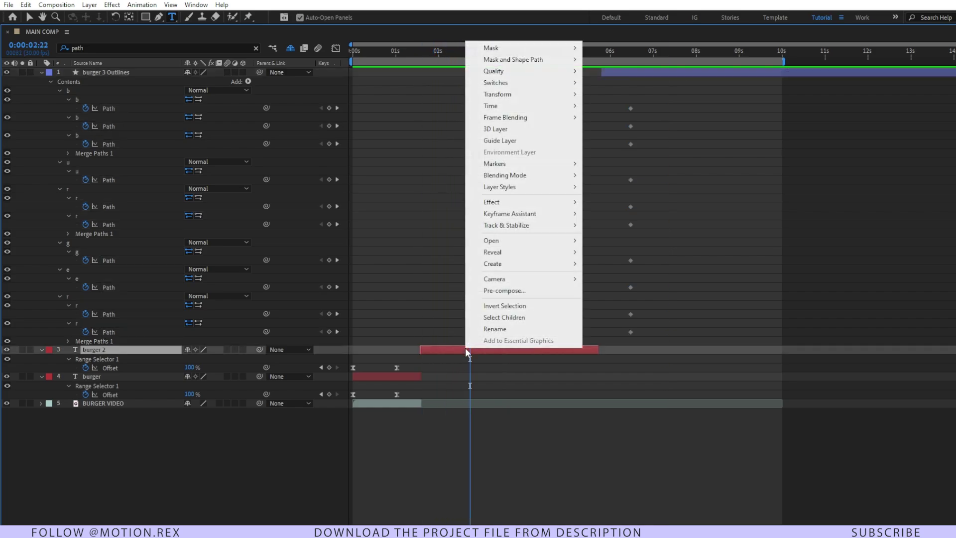
pyautogui.moveTo(518, 264)
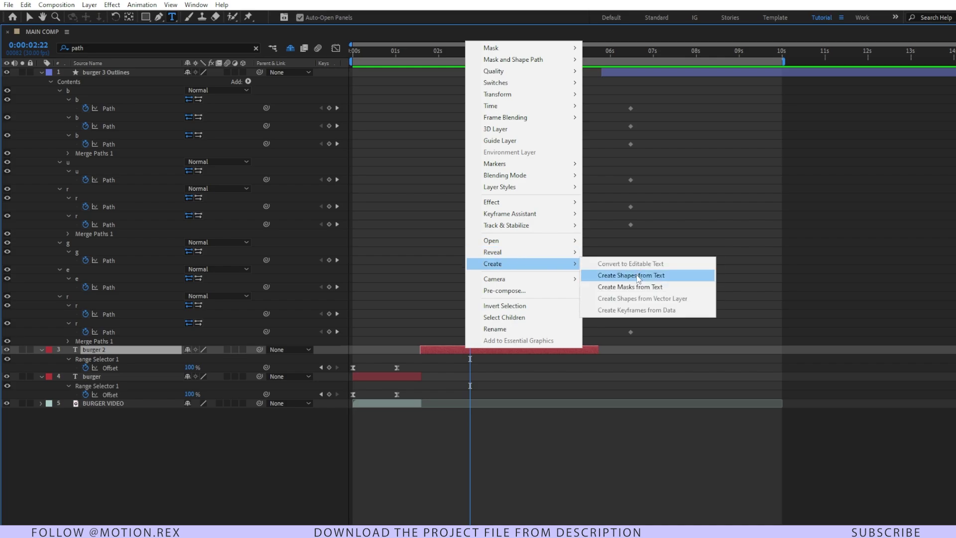
pyautogui.click(632, 275)
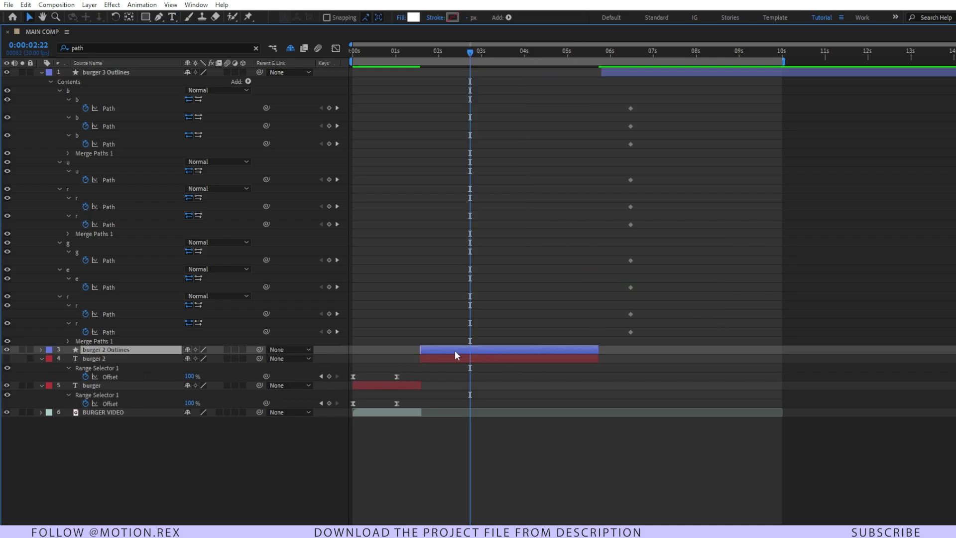
pyautogui.click(478, 360)
pyautogui.press('Delete')
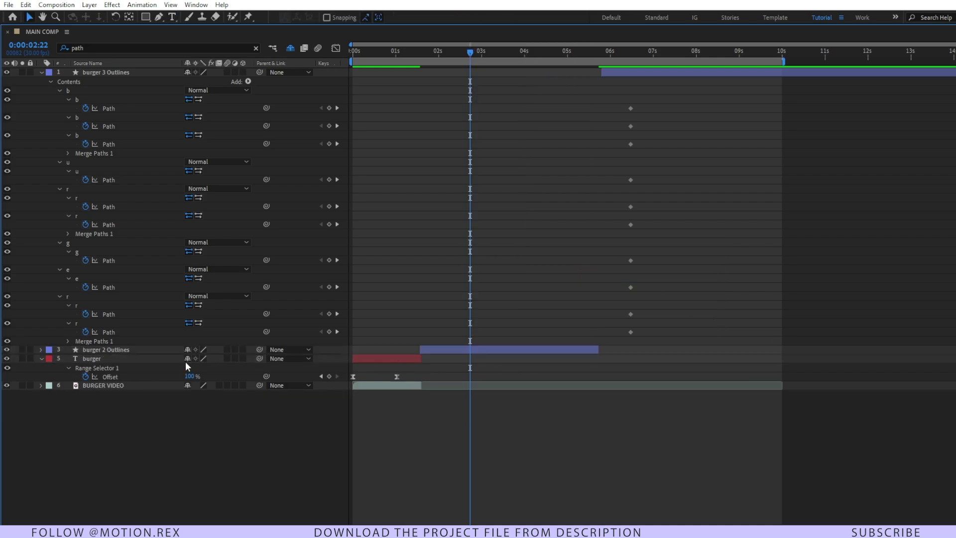
# Reapply the "path" filter to reveal the Path properties of burger 2 Outlines
pyautogui.click(419, 350)
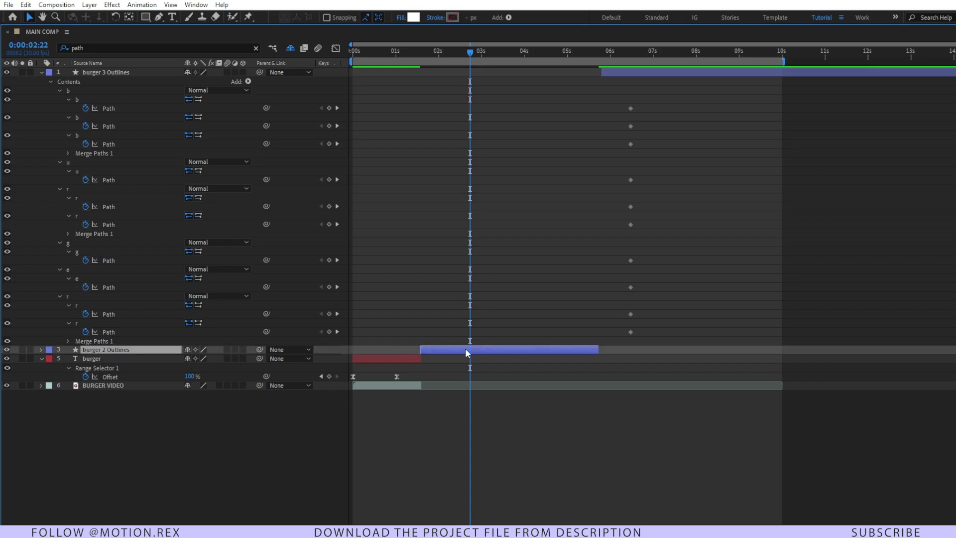
pyautogui.click(121, 49)
pyautogui.press('BackSpace')
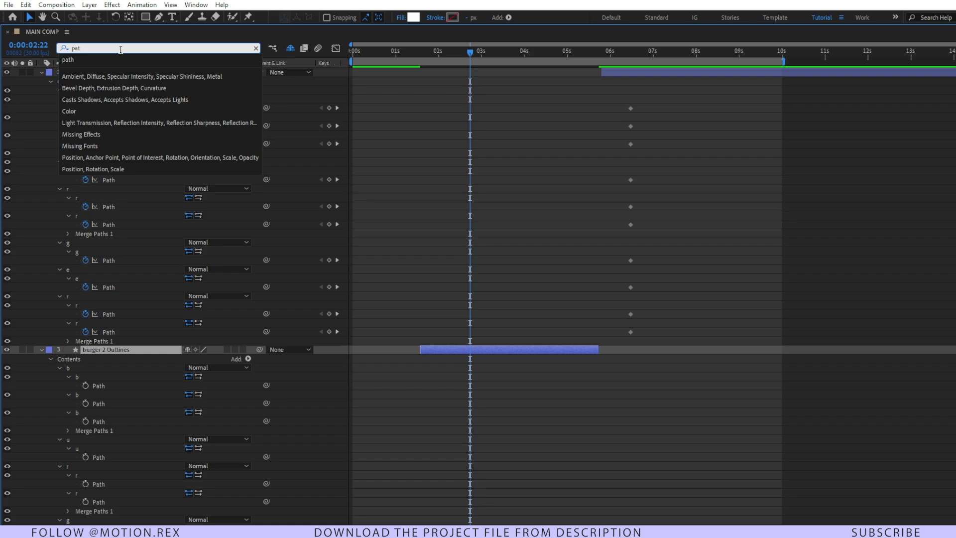
pyautogui.click(576, 396)
pyautogui.scroll(-4, 575, 396)
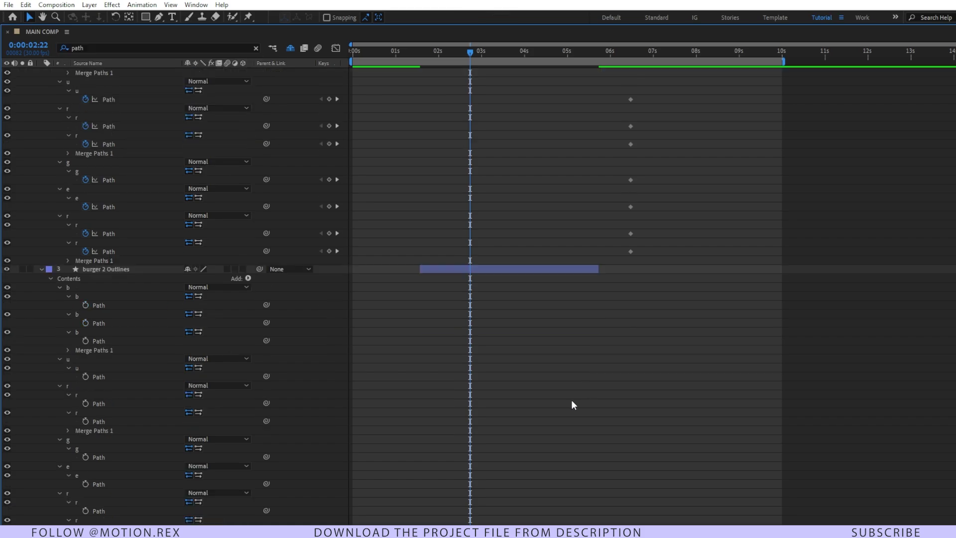
# Enable Path keyframing at 0:00:02:22 for every letter path in burger 2 Outlines
pyautogui.click(85, 278)
pyautogui.click(85, 296)
pyautogui.click(85, 314)
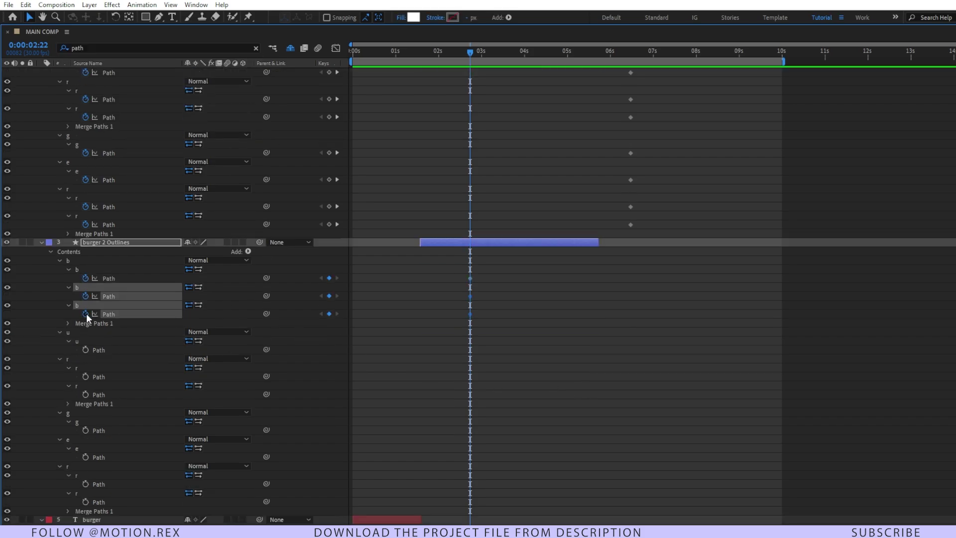
pyautogui.scroll(-1, 95, 340)
pyautogui.click(85, 323)
pyautogui.click(85, 350)
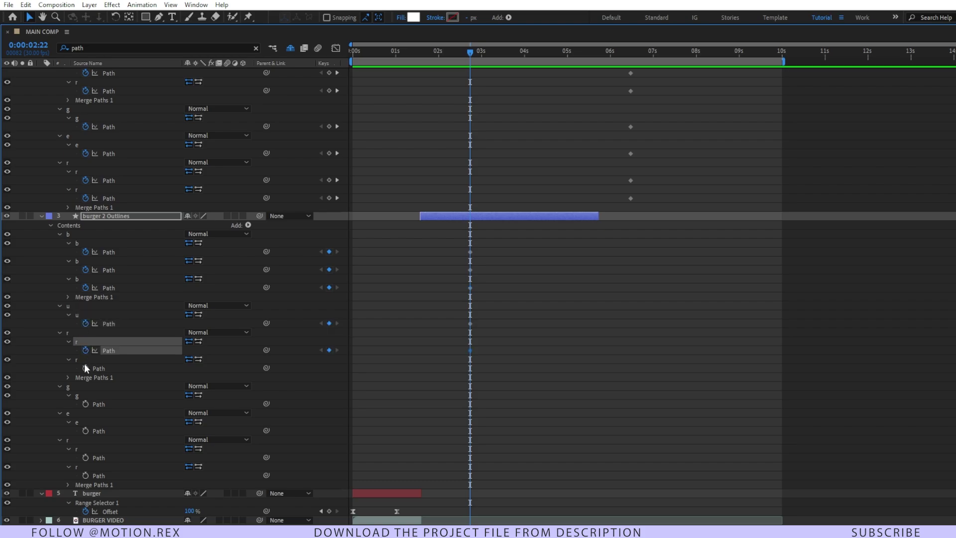
pyautogui.click(85, 368)
pyautogui.click(85, 404)
pyautogui.click(85, 431)
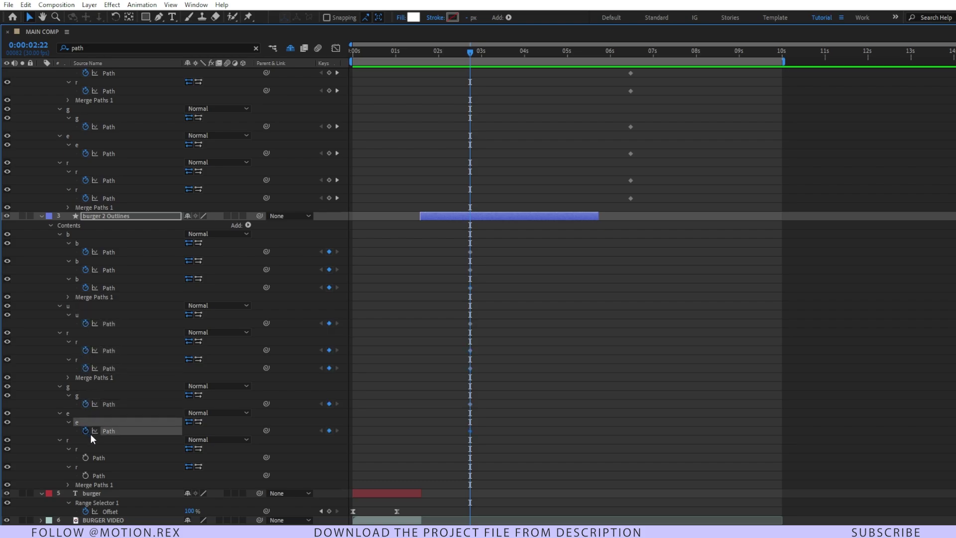
pyautogui.click(85, 457)
pyautogui.click(85, 475)
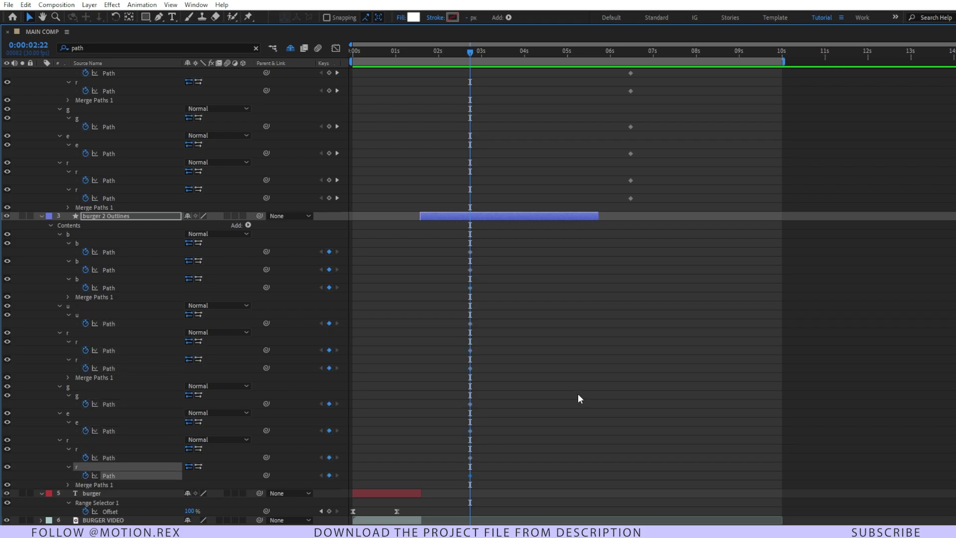
pyautogui.scroll(5, 578, 394)
pyautogui.click(749, 144)
pyautogui.moveTo(665, 105); pyautogui.dragTo(600, 284)
pyautogui.click(630, 109)
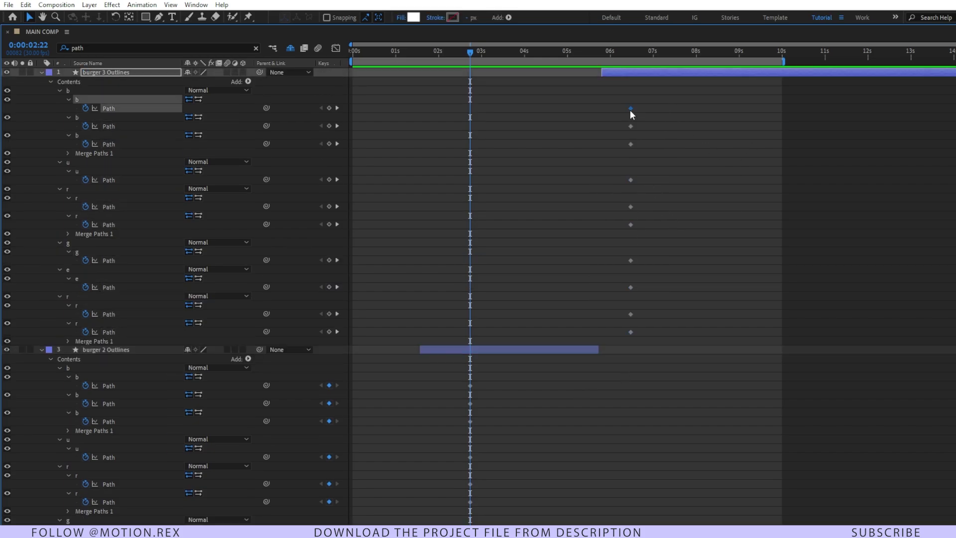
pyautogui.click(514, 152)
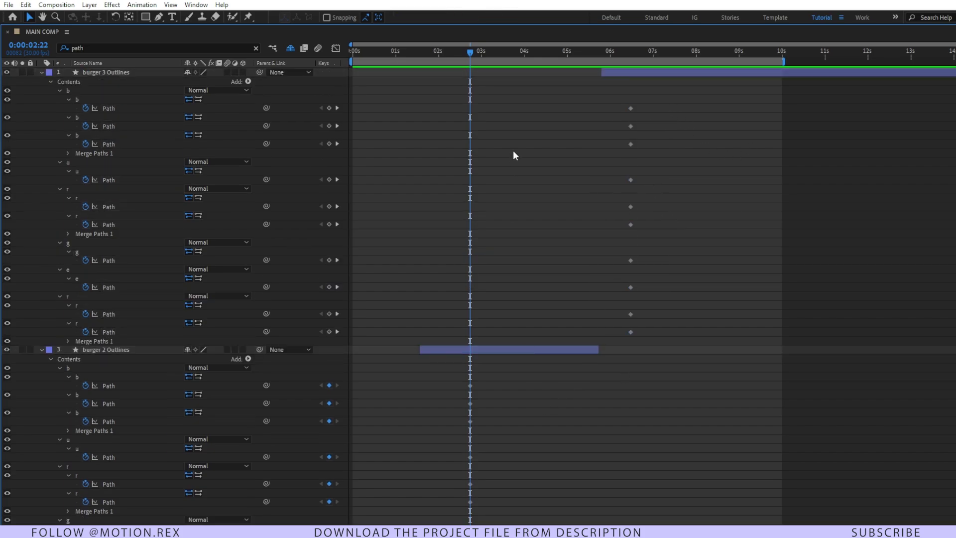
# At 0:00:03:02, paste the first b path keyframe from burger 3 Outlines onto the matching path of burger 2 Outlines
pyautogui.click(481, 350)
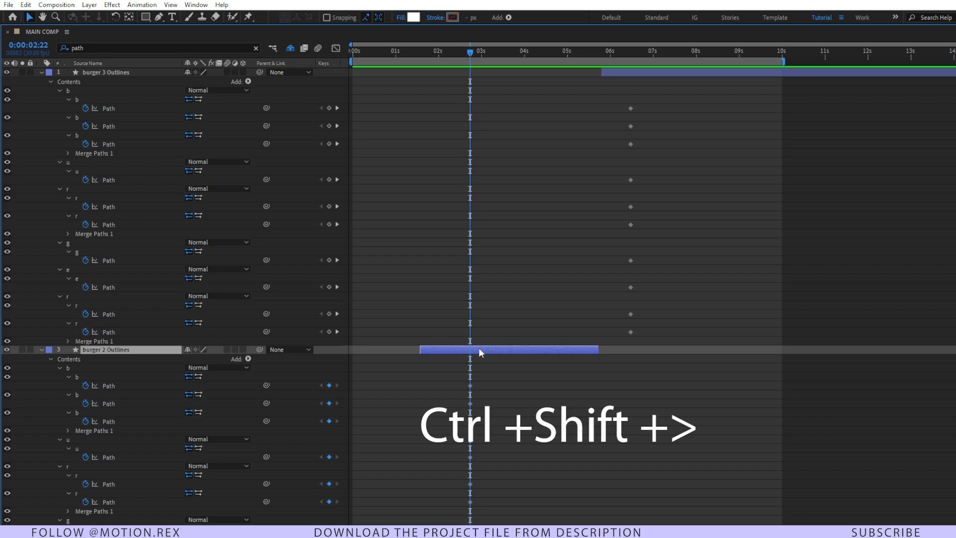
pyautogui.hotkey('ctrl', 'shift', 'Right')
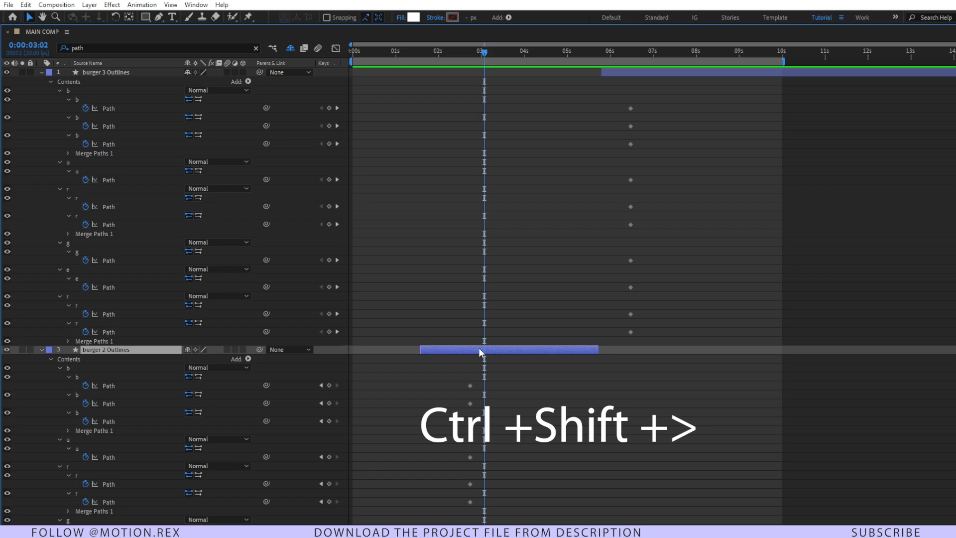
pyautogui.click(539, 386)
pyautogui.click(131, 387)
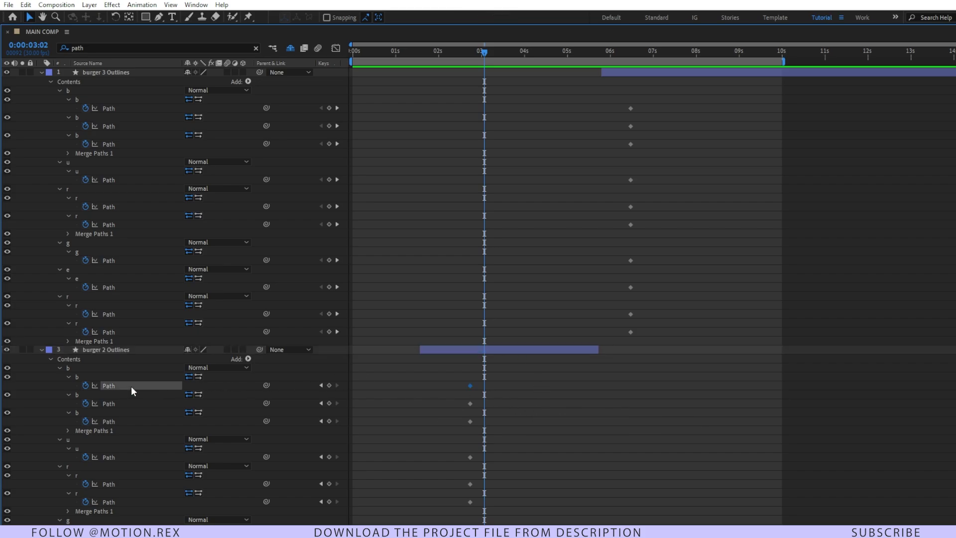
pyautogui.hotkey('ctrl', 'v')
pyautogui.click(599, 431)
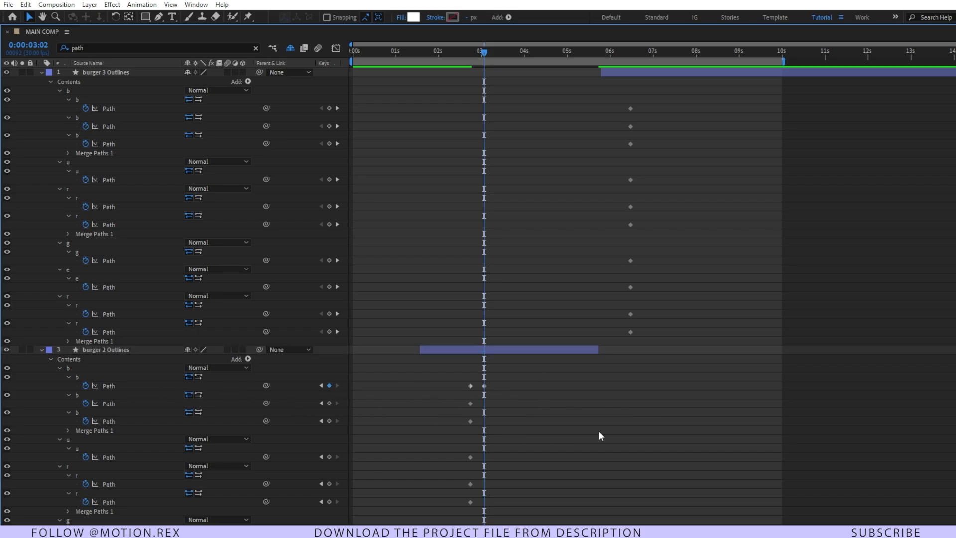
# Copy the second and third b path keyframes of burger 3 Outlines onto the matching burger 2 Outlines paths at 0:00:03:02
pyautogui.click(630, 127)
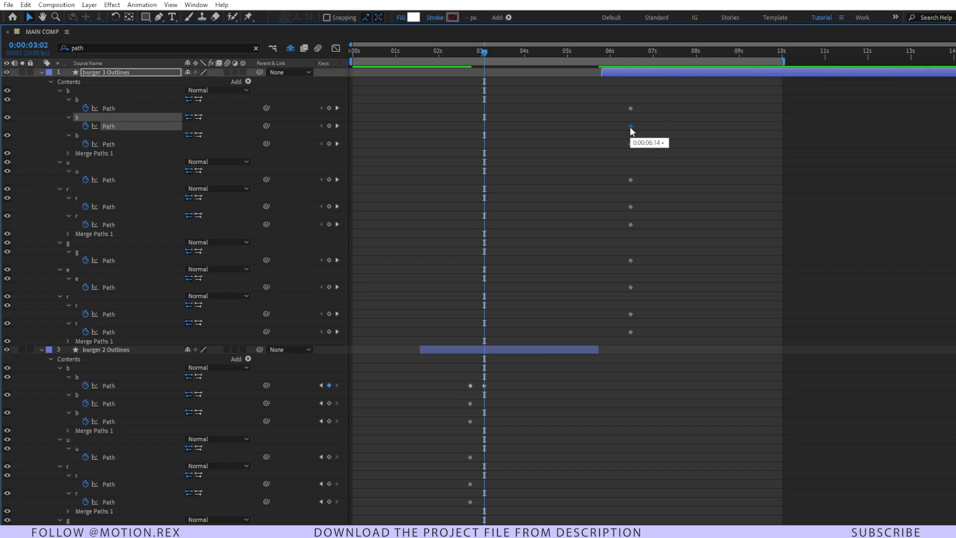
pyautogui.click(126, 405)
pyautogui.hotkey('ctrl', 'v')
pyautogui.click(526, 418)
pyautogui.click(630, 144)
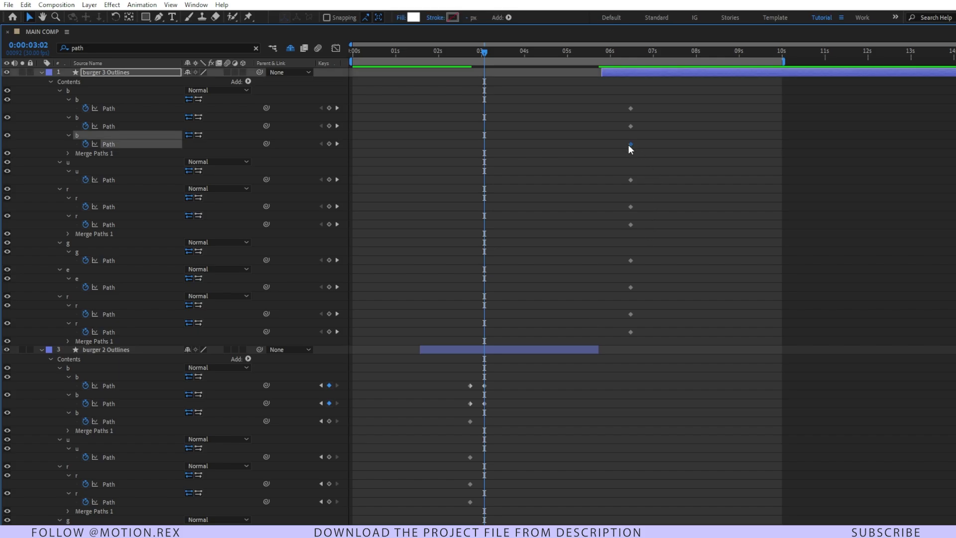
pyautogui.click(116, 422)
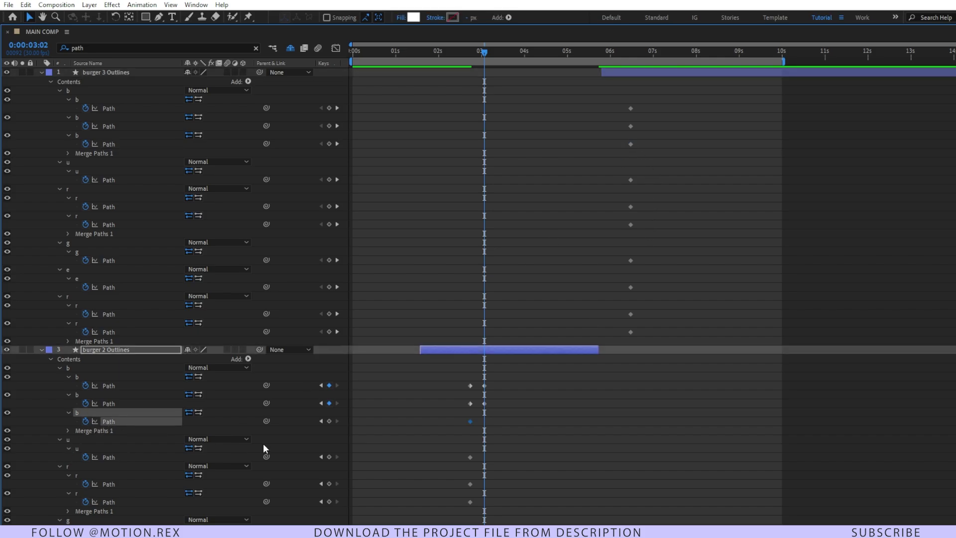
pyautogui.hotkey('ctrl', 'v')
pyautogui.click(515, 444)
# Copy the u, r, g, e and final r path keyframes from burger 3 Outlines onto the matching burger 2 Outlines paths at 0:00:03:02
pyautogui.scroll(-2, 670, 219)
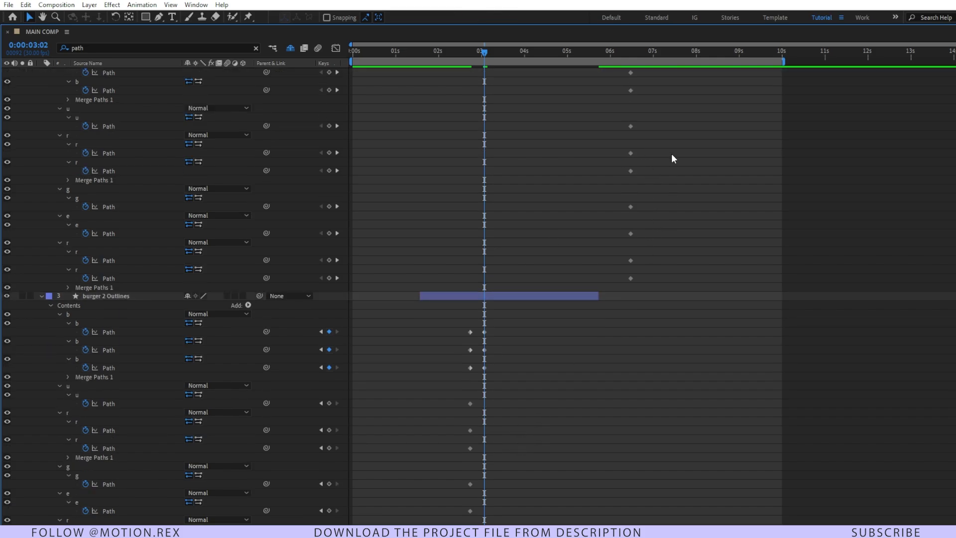
pyautogui.click(631, 152)
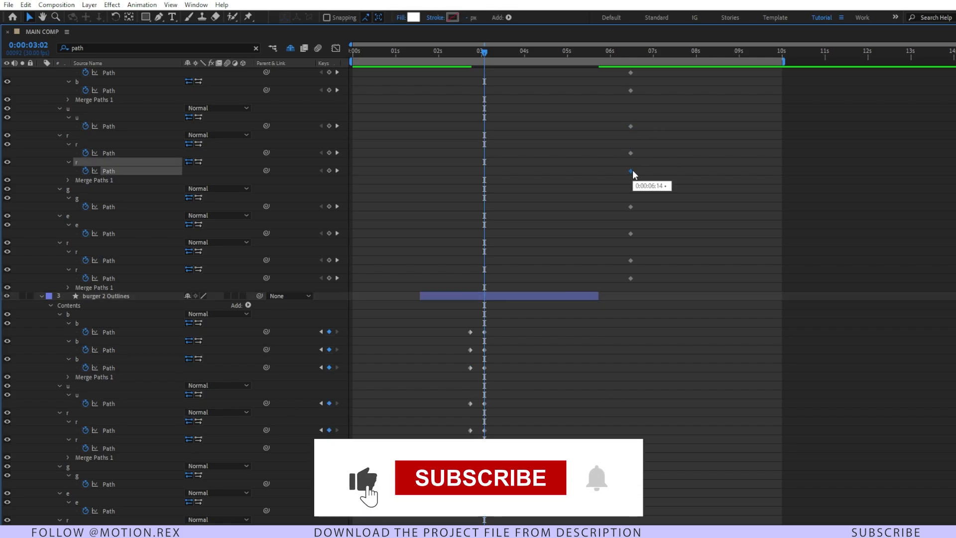
pyautogui.scroll(-1, 160, 459)
pyautogui.click(632, 206)
pyautogui.scroll(-1, 184, 453)
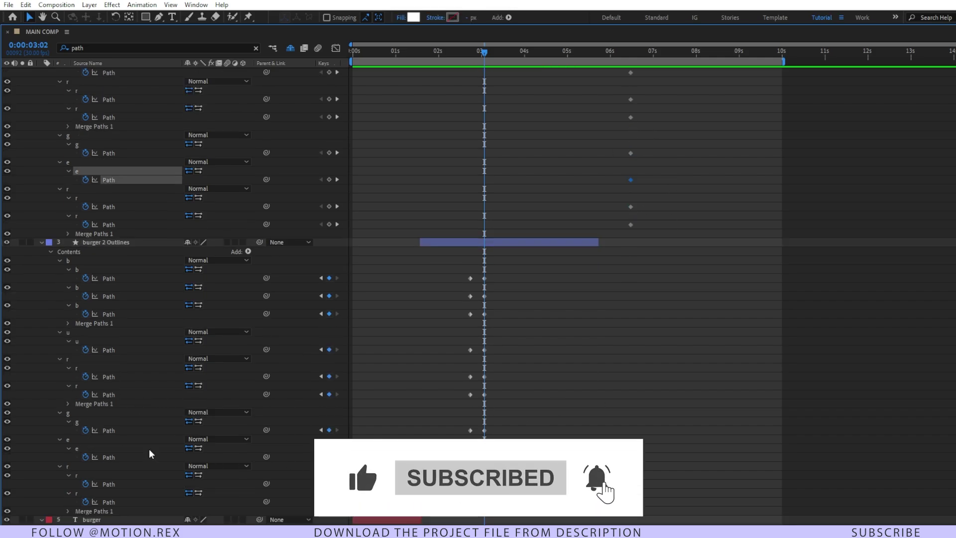
pyautogui.click(110, 502)
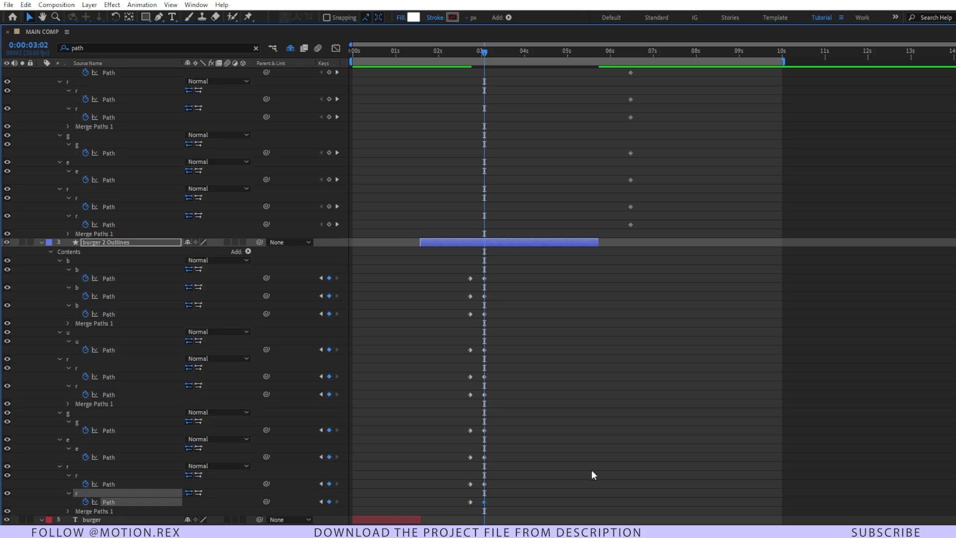
pyautogui.click(595, 468)
# Collapse both outlines layers, restore the full panel layout and move the playhead to 0:00:03:04
pyautogui.scroll(4, 605, 406)
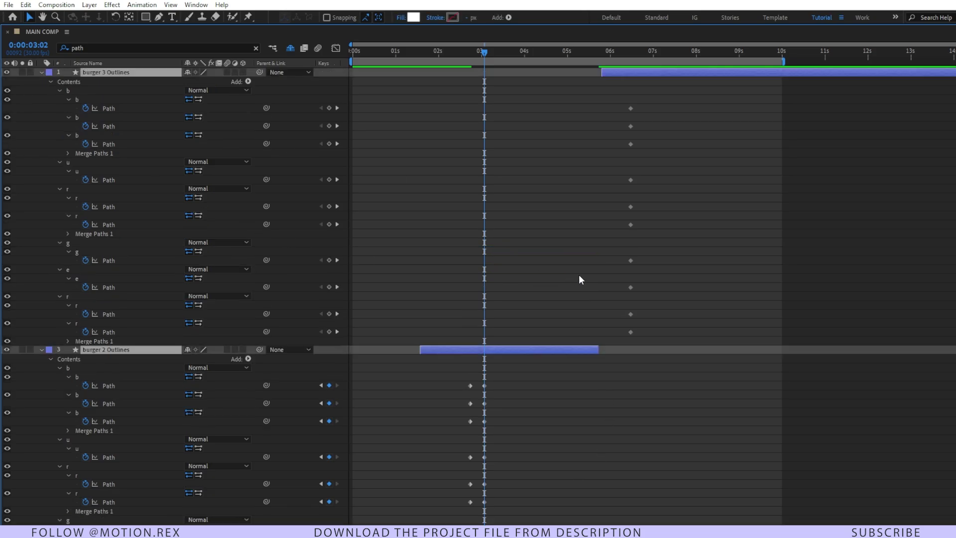
pyautogui.press('u')
pyautogui.press('u')
pyautogui.press('F2')
pyautogui.press('`')
pyautogui.moveTo(484, 381)
pyautogui.mouseDown()
pyautogui.moveTo(463, 384)
pyautogui.moveTo(487, 384)
pyautogui.mouseUp()
# Reveal the Path keyframes of burger 2 Outlines and ease them all at 75 with Keyframe Wingman
pyautogui.click(487, 405)
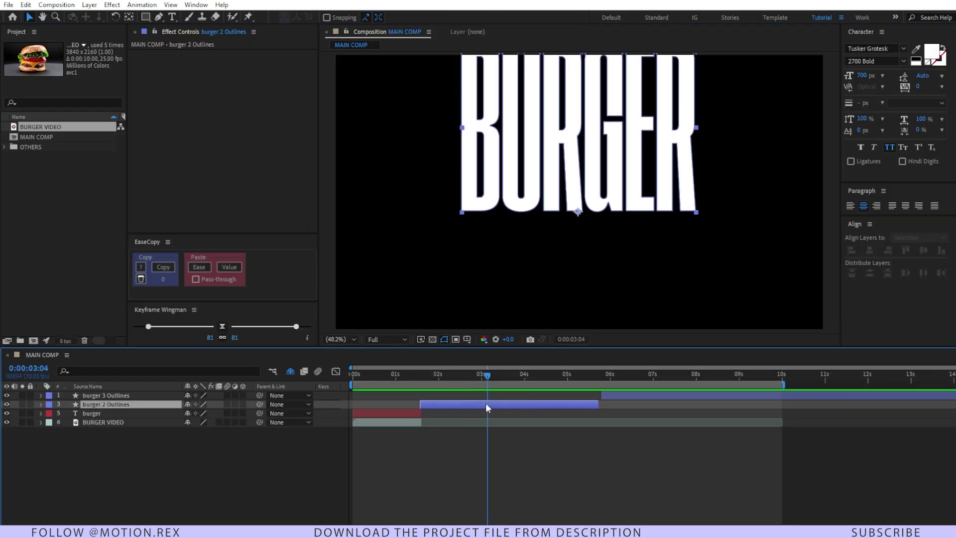
pyautogui.press('y')
pyautogui.click(506, 416)
pyautogui.click(491, 403)
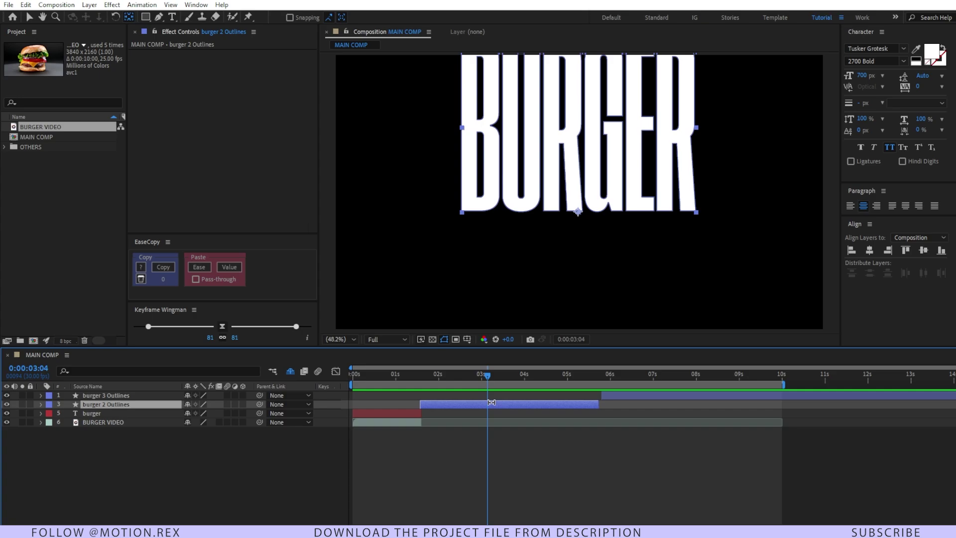
pyautogui.press('u')
pyautogui.moveTo(499, 414); pyautogui.dragTo(441, 494)
pyautogui.click(209, 340)
pyautogui.write('75')
pyautogui.press('Return')
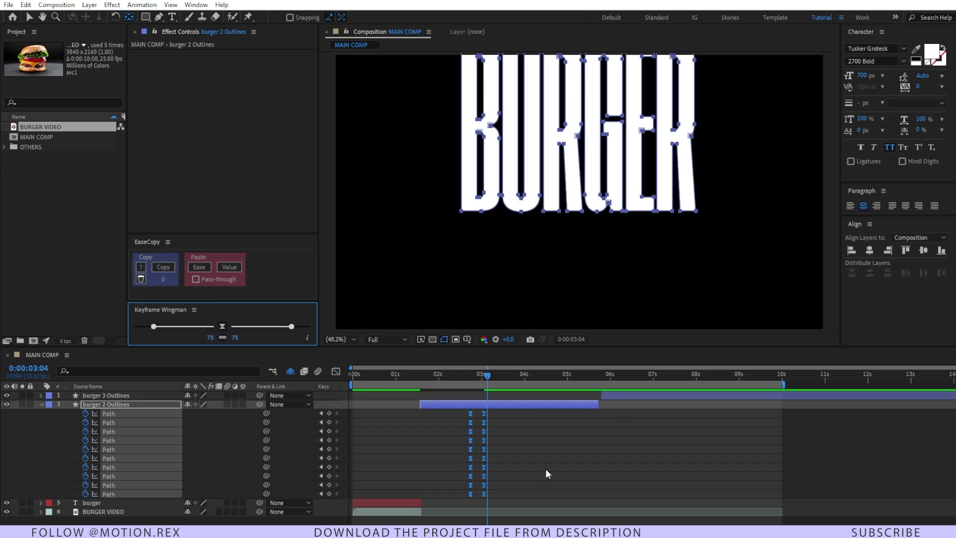
# At 0:00:02:22, add Position and Scale keyframes to burger 2 Outlines
pyautogui.click(546, 469)
pyautogui.click(463, 373)
pyautogui.moveTo(496, 375); pyautogui.dragTo(470, 387)
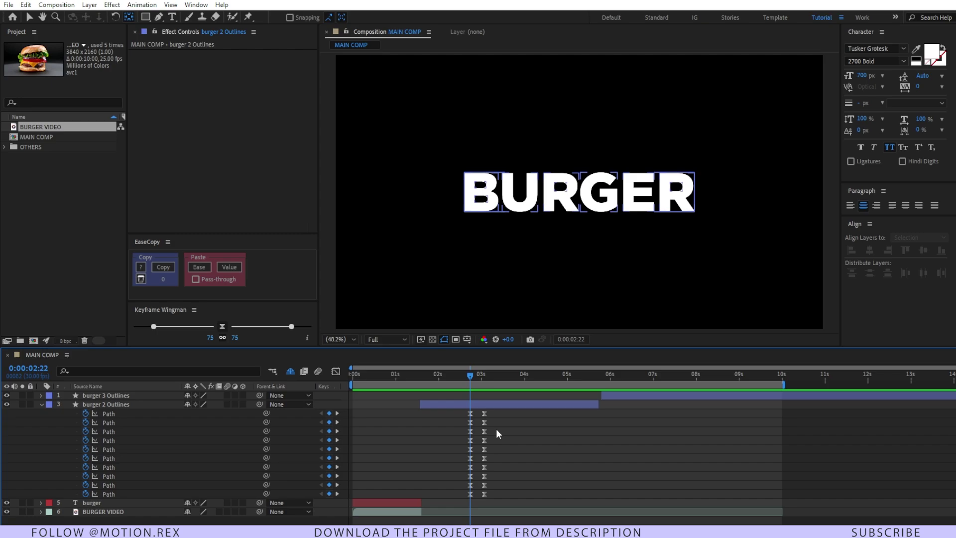
pyautogui.click(476, 402)
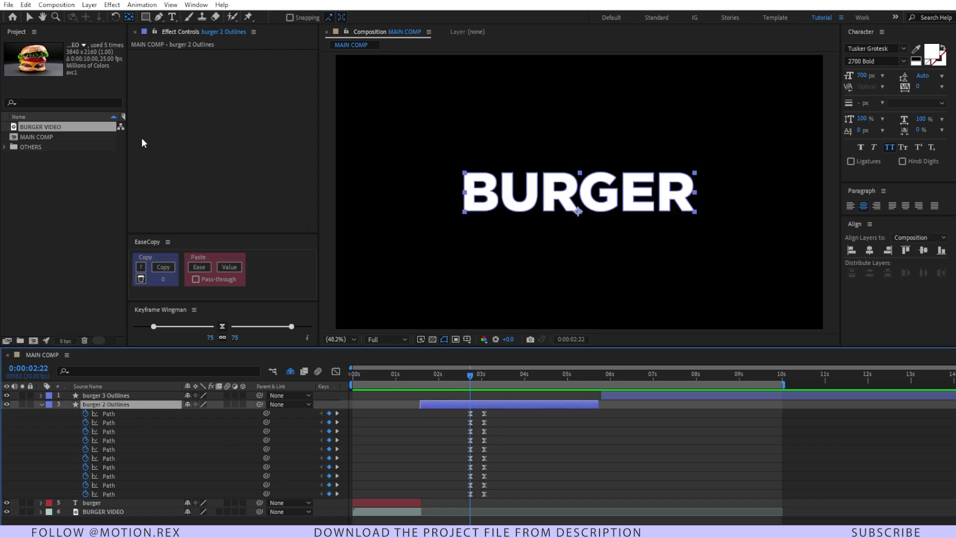
pyautogui.press('v')
pyautogui.click(480, 405)
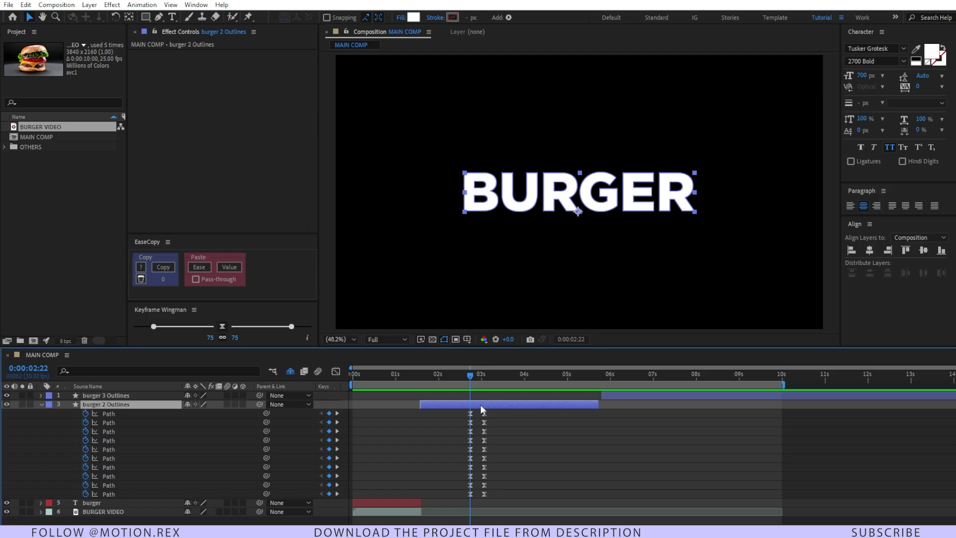
pyautogui.hotkey('alt', 'shift', 'p')
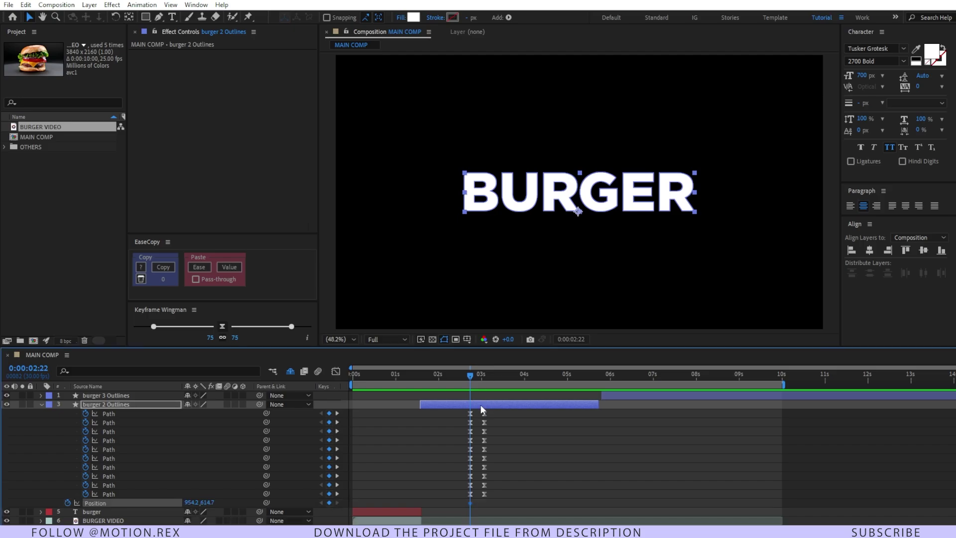
pyautogui.hotkey('alt', 'shift', 's')
pyautogui.scroll(-1, 525, 453)
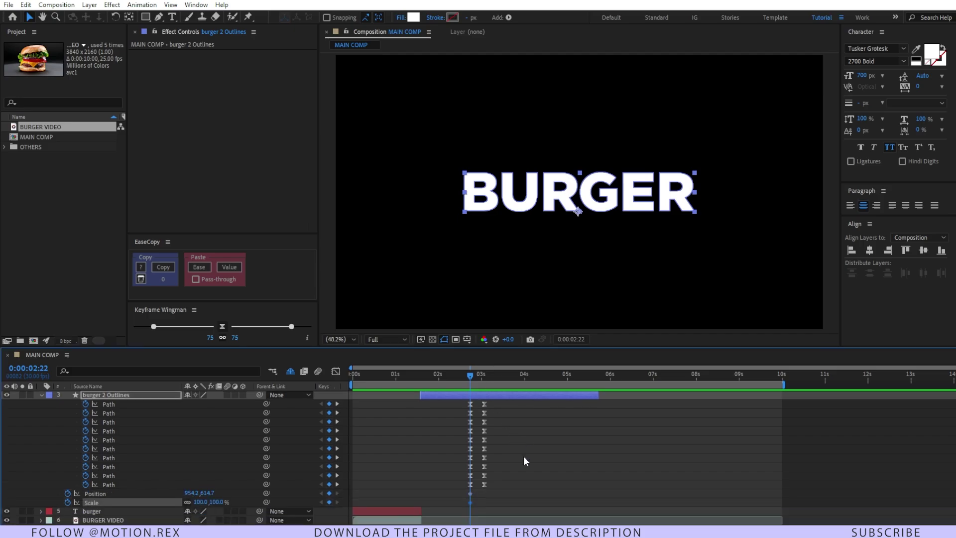
# Shift the Position and Scale keyframes four frames earlier, and at 0:00:02:26 set Position to 954.2, 965.7 and Scale to 120%
pyautogui.keyDown('shift'); pyautogui.click(471, 494); pyautogui.keyUp('shift')
pyautogui.moveTo(471, 493); pyautogui.dragTo(465, 495)
pyautogui.moveTo(471, 373); pyautogui.dragTo(477, 377)
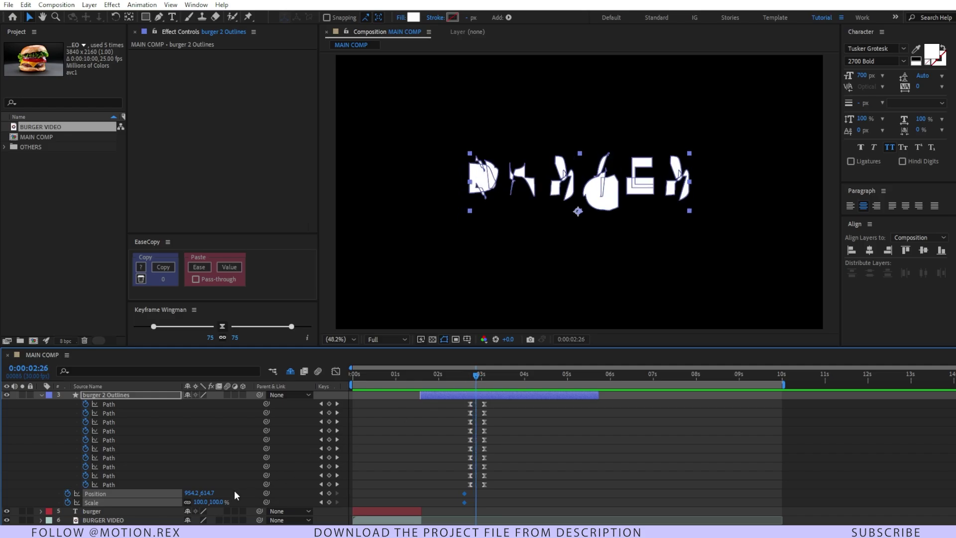
pyautogui.moveTo(210, 493); pyautogui.dragTo(421, 465)
pyautogui.click(217, 502)
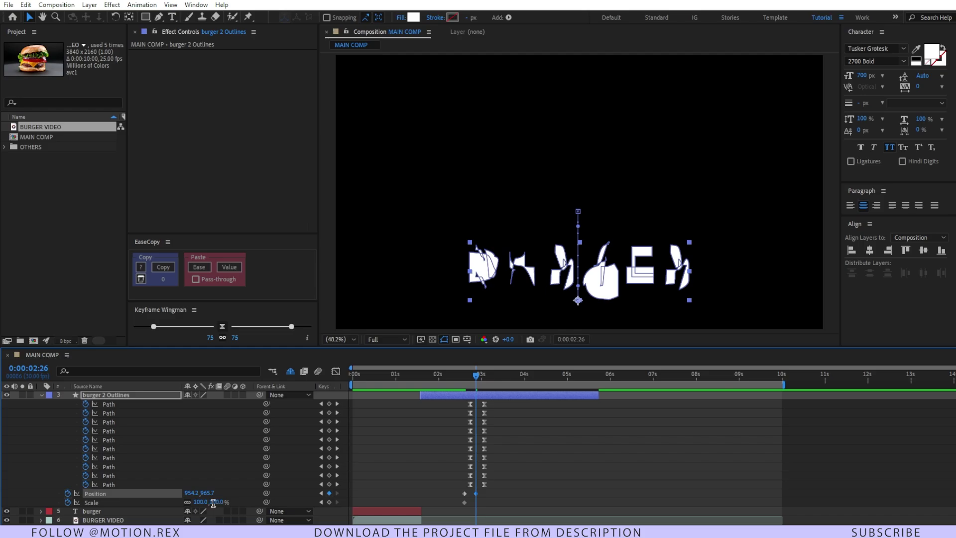
pyautogui.write('120')
pyautogui.press('Return')
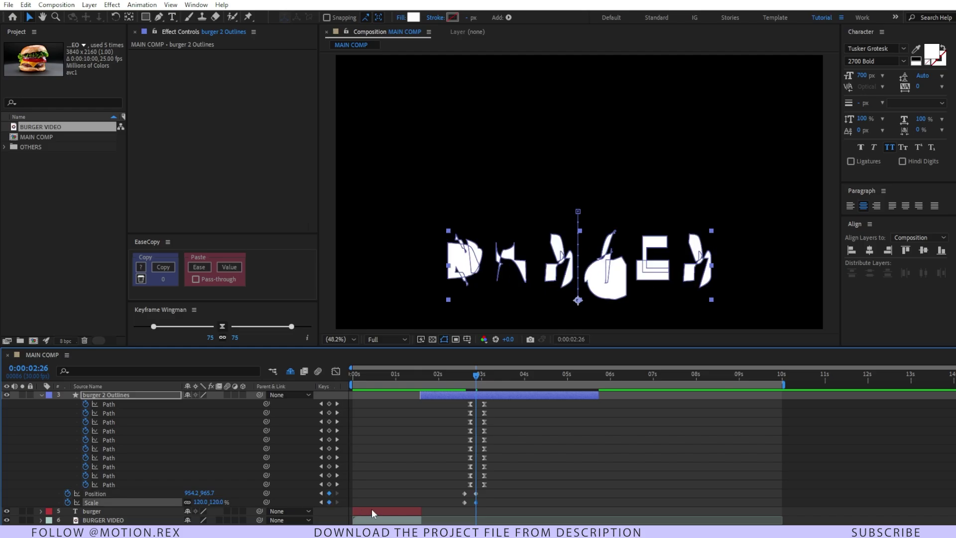
# Ease the Position and Scale keyframes of burger 2 Outlines at 75 with Keyframe Wingman and preview the animation
pyautogui.press('space')
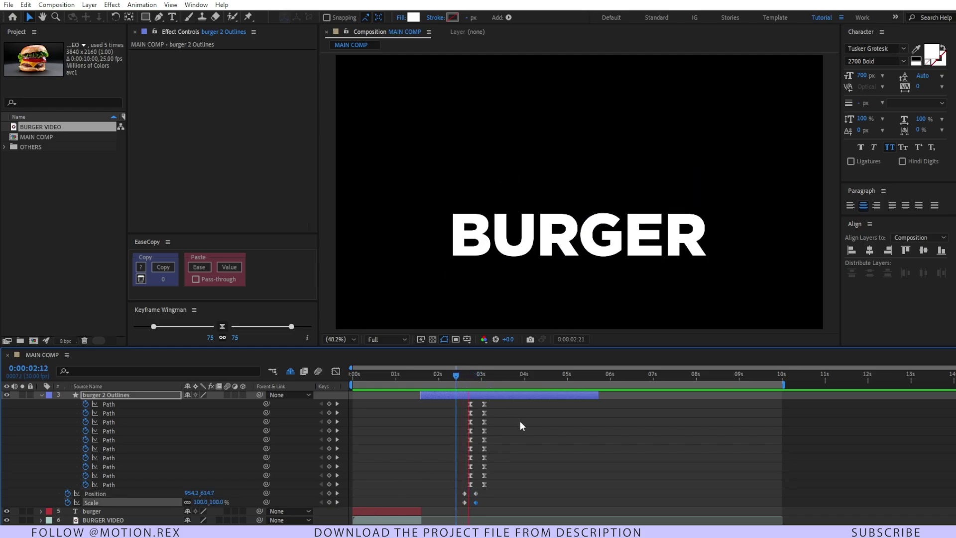
pyautogui.press('space')
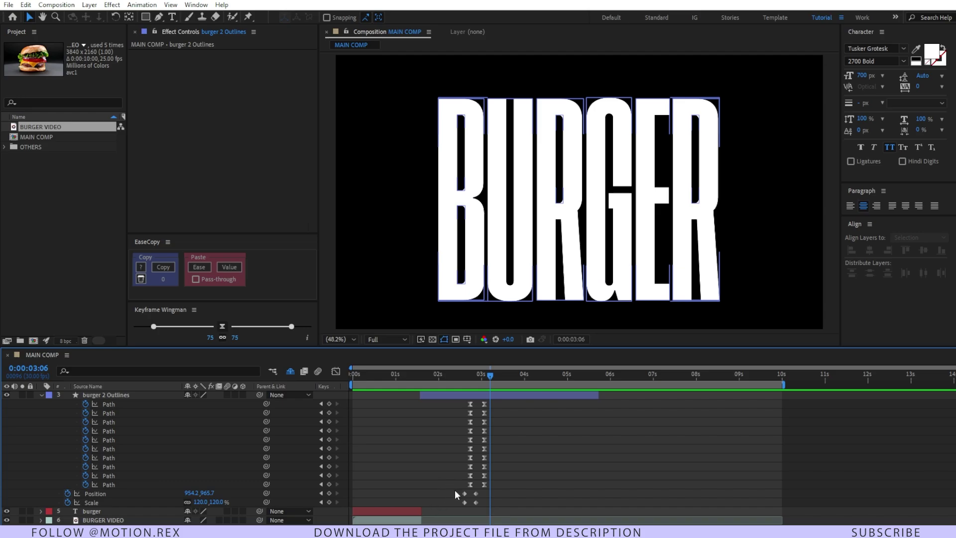
pyautogui.moveTo(454, 489); pyautogui.dragTo(483, 508)
pyautogui.click(223, 327)
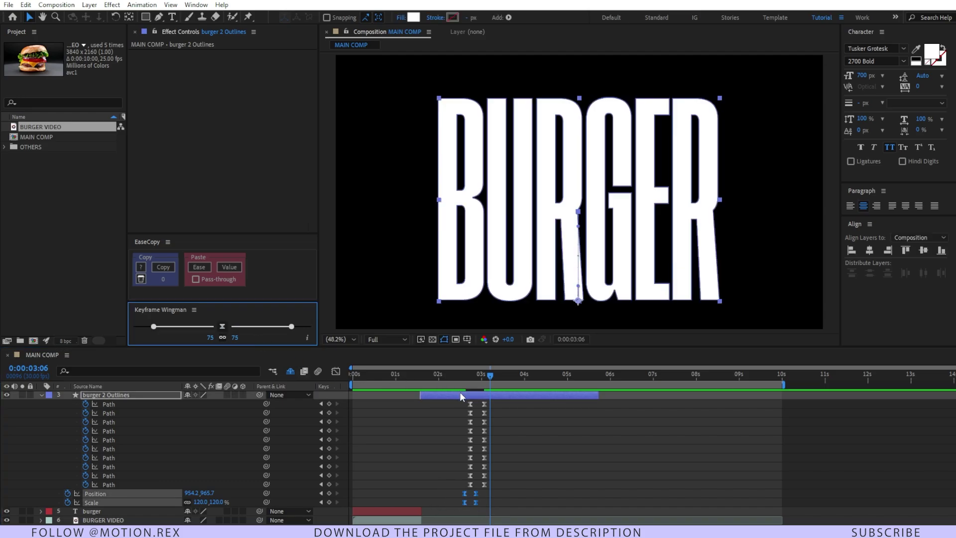
pyautogui.click(459, 379)
pyautogui.click(436, 381)
pyautogui.press('space')
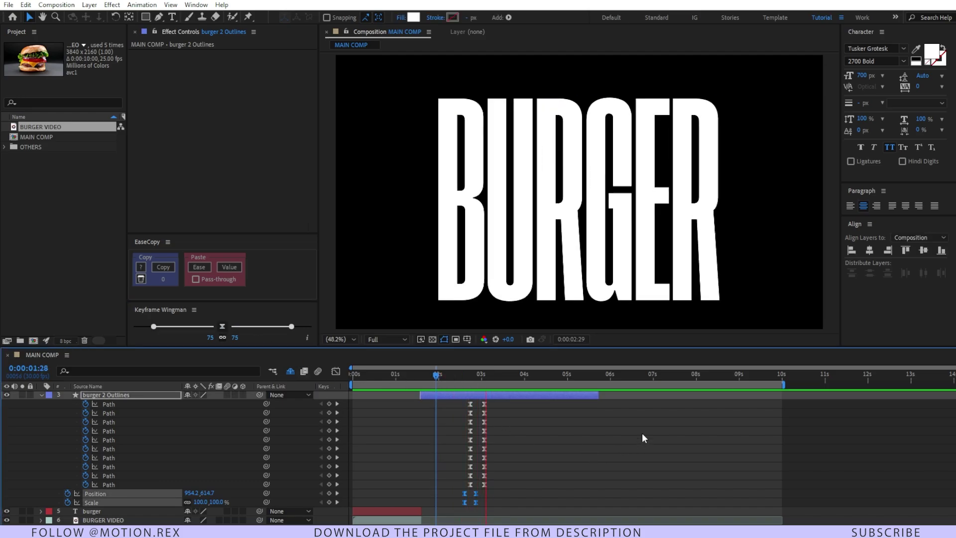
pyautogui.press('space')
# Shift the Position and Scale keyframe pairs of burger 2 Outlines earlier, starting at 0:00:02:10
pyautogui.press('=')
pyautogui.click(653, 440)
pyautogui.moveTo(609, 490); pyautogui.dragTo(574, 495)
pyautogui.click(623, 486)
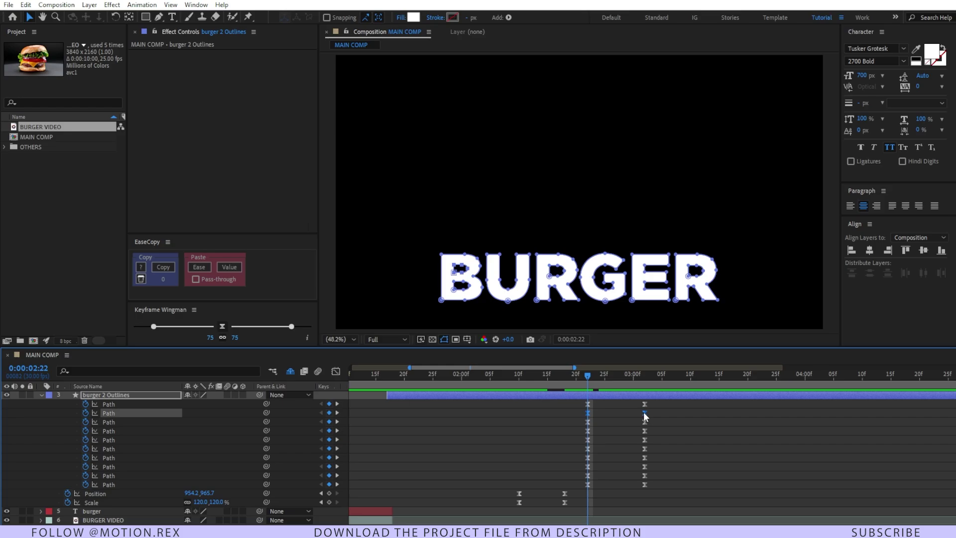
# Stagger the burger 2 Outlines Path keyframe pairs by one frame per row, starting from 0:00:02:22, and preview the letter morph
pyautogui.moveTo(644, 412); pyautogui.dragTo(649, 412)
pyautogui.moveTo(580, 420); pyautogui.dragTo(657, 423)
pyautogui.moveTo(558, 433); pyautogui.dragTo(653, 431)
pyautogui.moveTo(645, 431); pyautogui.dragTo(662, 431)
pyautogui.moveTo(578, 440); pyautogui.dragTo(653, 440)
pyautogui.moveTo(645, 440); pyautogui.dragTo(668, 440)
pyautogui.press('=')
pyautogui.moveTo(578, 447); pyautogui.dragTo(760, 449)
pyautogui.moveTo(573, 457); pyautogui.dragTo(771, 457)
pyautogui.moveTo(573, 466); pyautogui.dragTo(712, 467)
pyautogui.moveTo(703, 467); pyautogui.dragTo(782, 466)
pyautogui.moveTo(567, 484); pyautogui.dragTo(806, 485)
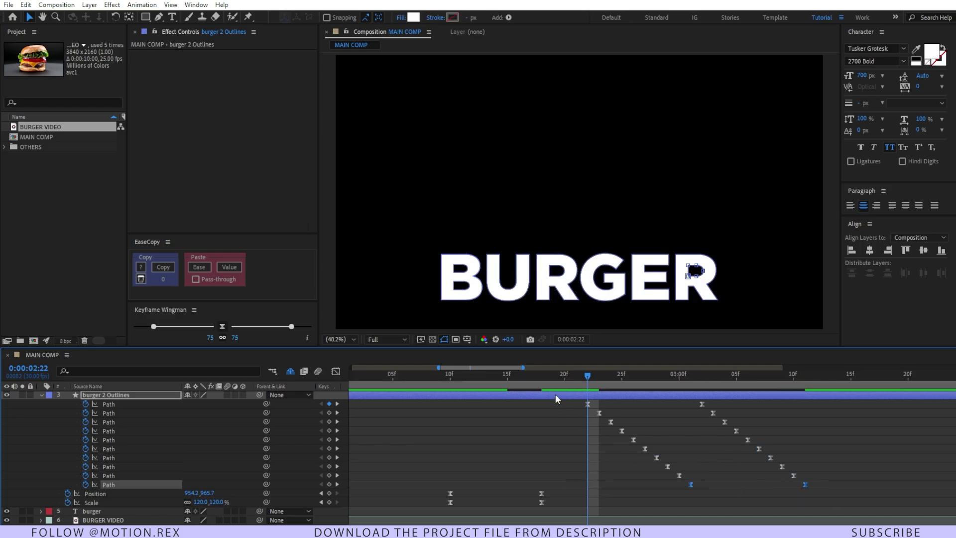
pyautogui.click(572, 374)
pyautogui.press('space')
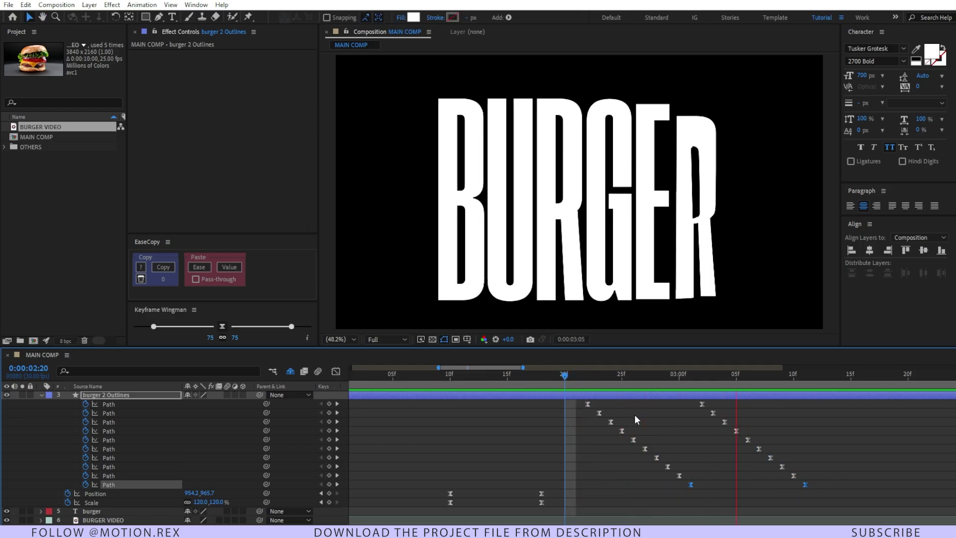
pyautogui.press('space')
# Move the Position and Scale keyframe pairs to run from 0:00:02:24 to 0:00:03:02 and preview the animation
pyautogui.moveTo(746, 375); pyautogui.dragTo(438, 428)
pyautogui.moveTo(553, 475); pyautogui.dragTo(451, 506)
pyautogui.moveTo(542, 500); pyautogui.dragTo(703, 500)
pyautogui.click(568, 378)
pyautogui.press('space')
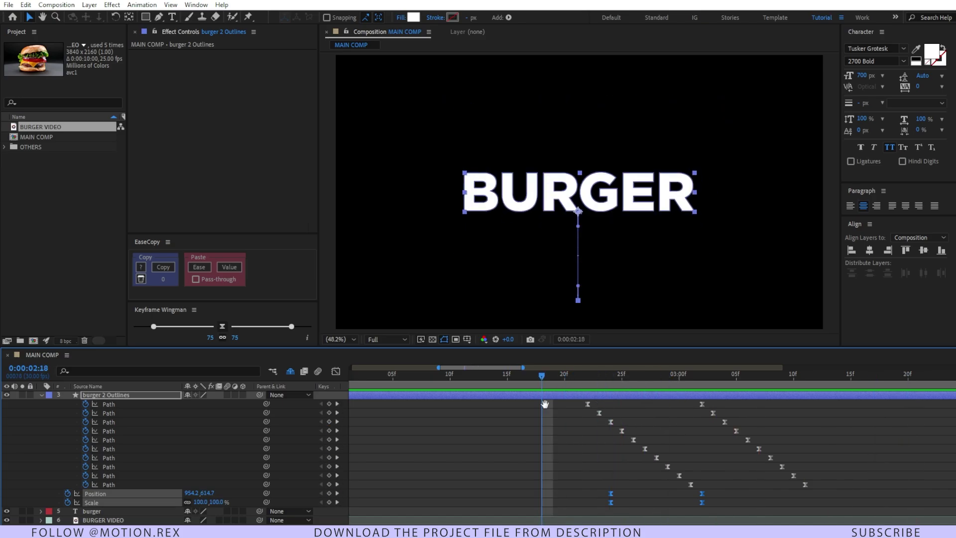
# Delete the burger 3 Outlines layer from MAIN COMP
pyautogui.press('-')
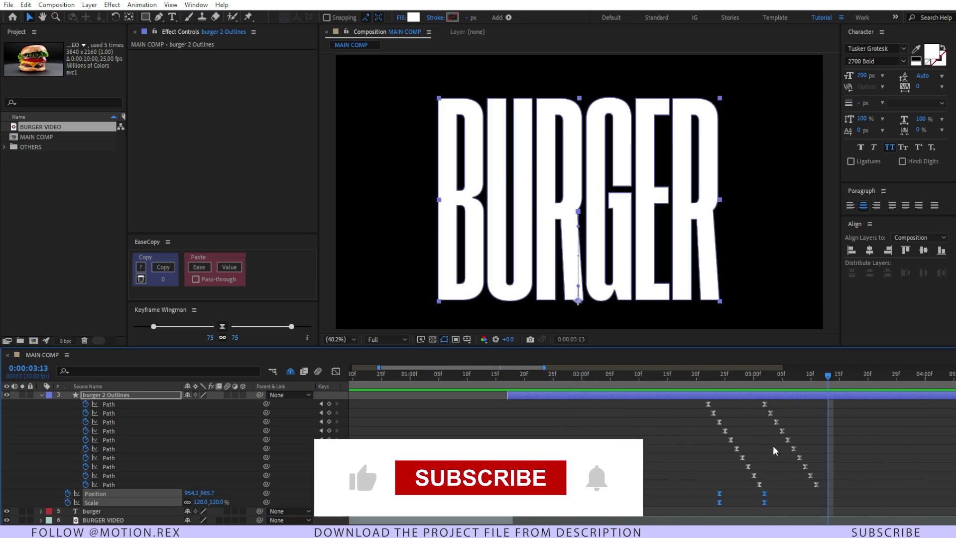
pyautogui.scroll(1, 838, 459)
pyautogui.scroll(-6, 835, 456)
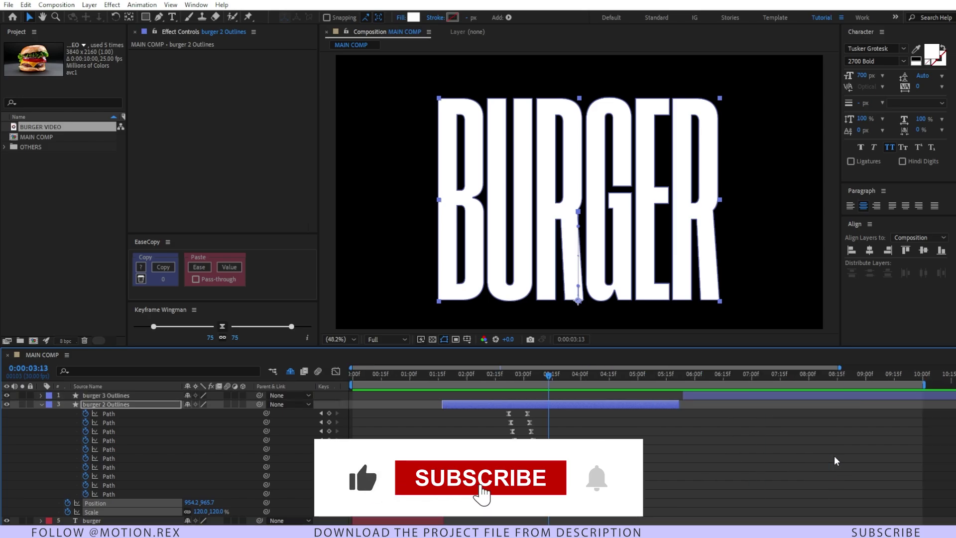
pyautogui.click(734, 447)
pyautogui.click(635, 395)
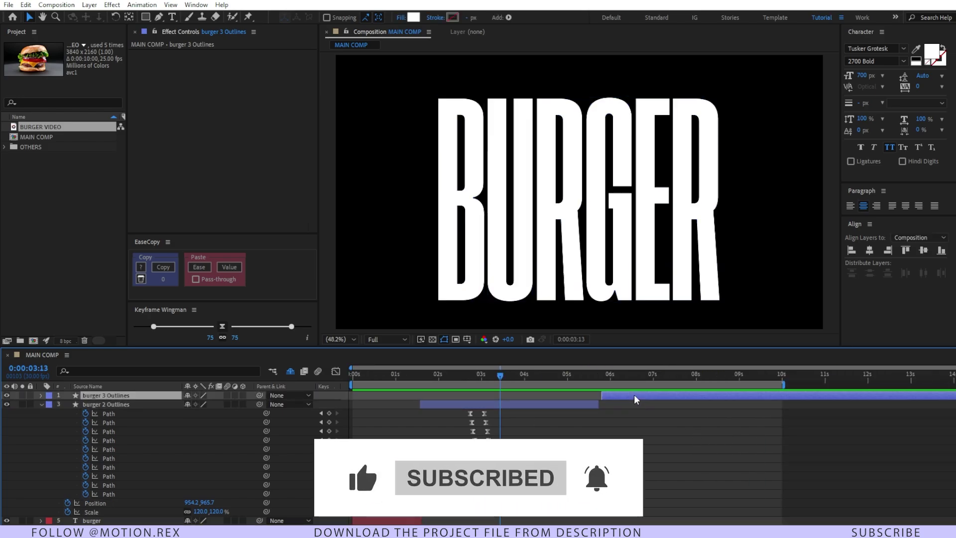
pyautogui.press('Delete')
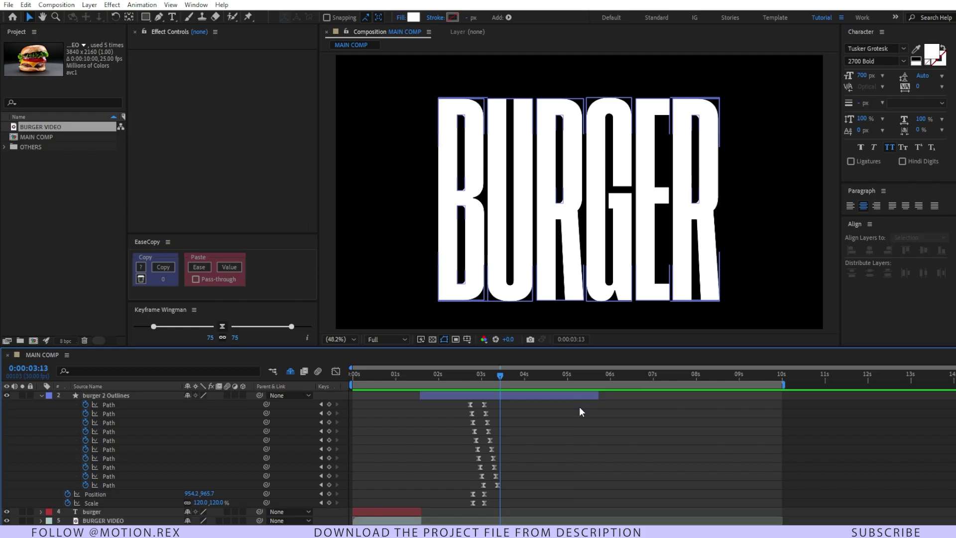
# Collapse all layer properties in MAIN COMP and extend the BURGER VIDEO layer to the end of the composition
pyautogui.moveTo(506, 377); pyautogui.dragTo(312, 409)
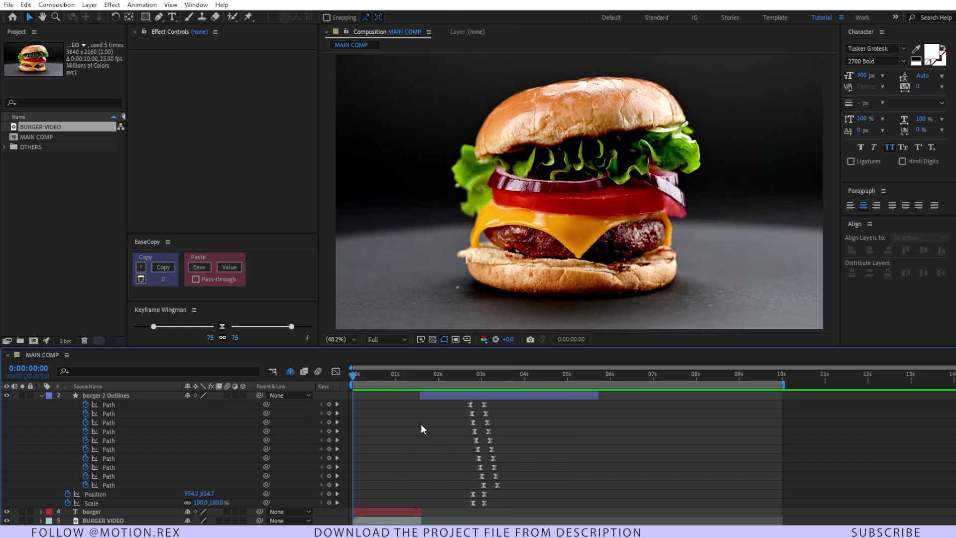
pyautogui.hotkey('ctrl', 'a')
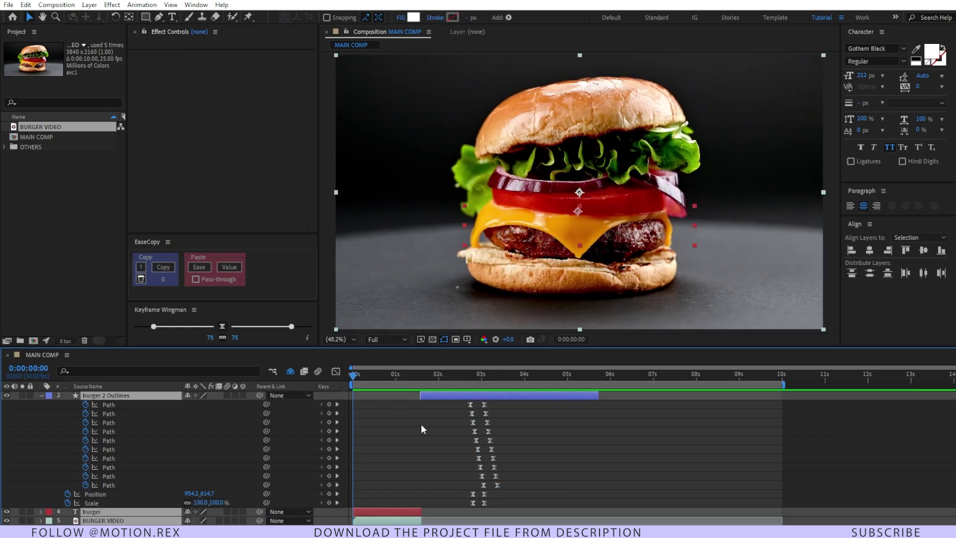
pyautogui.press('u')
pyautogui.click(440, 429)
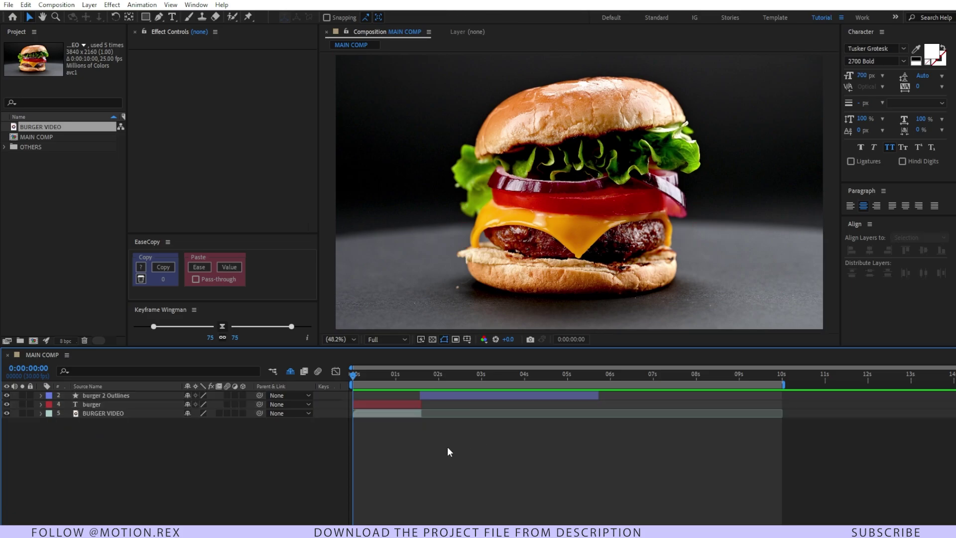
pyautogui.moveTo(421, 413); pyautogui.dragTo(725, 427)
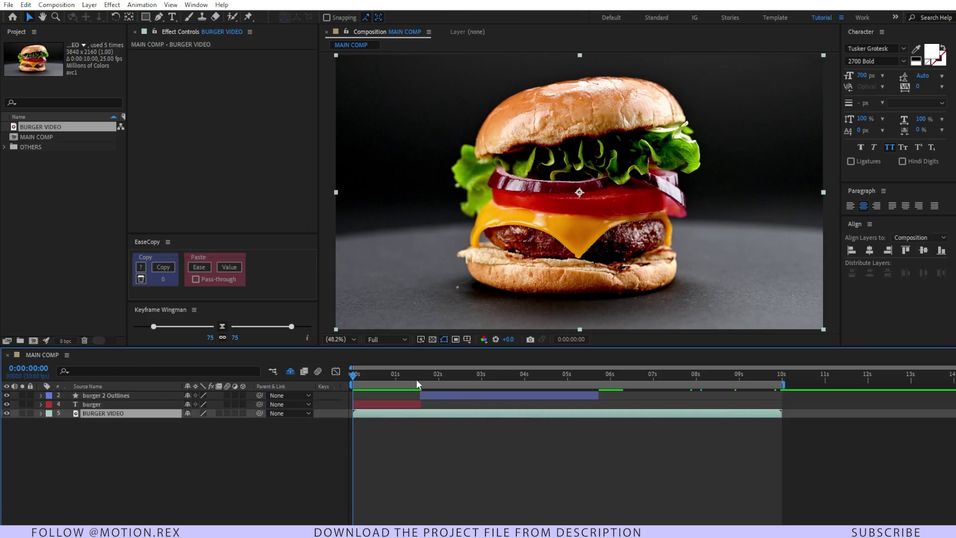
# Split the BURGER VIDEO layer at 0:00:01:17 and place the second part above the burger text layer
pyautogui.click(420, 380)
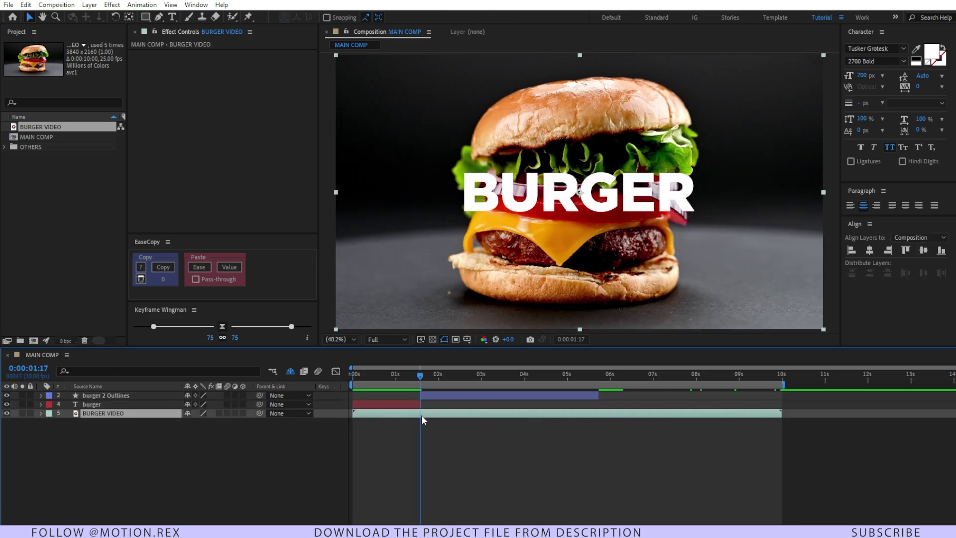
pyautogui.hotkey('ctrl', 'shift', 'd')
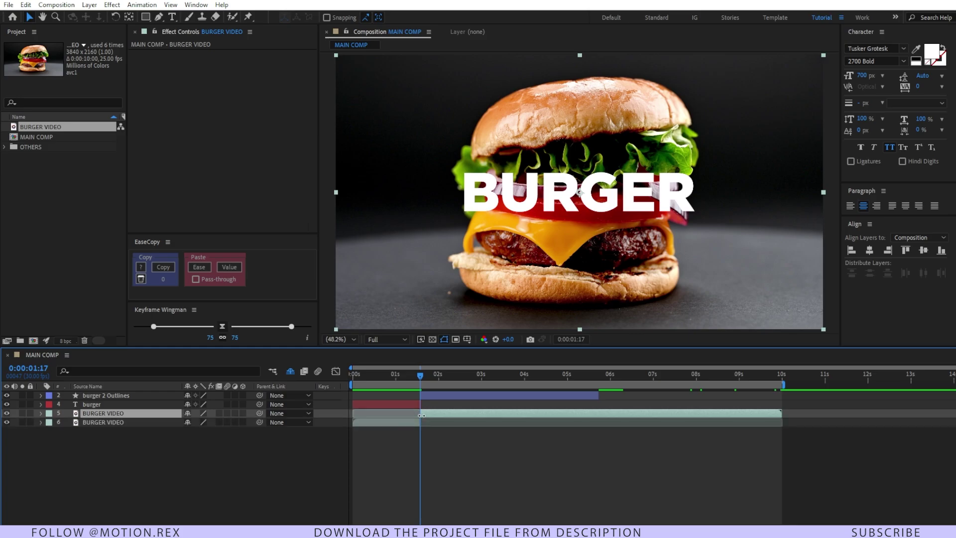
pyautogui.hotkey('ctrl', ']')
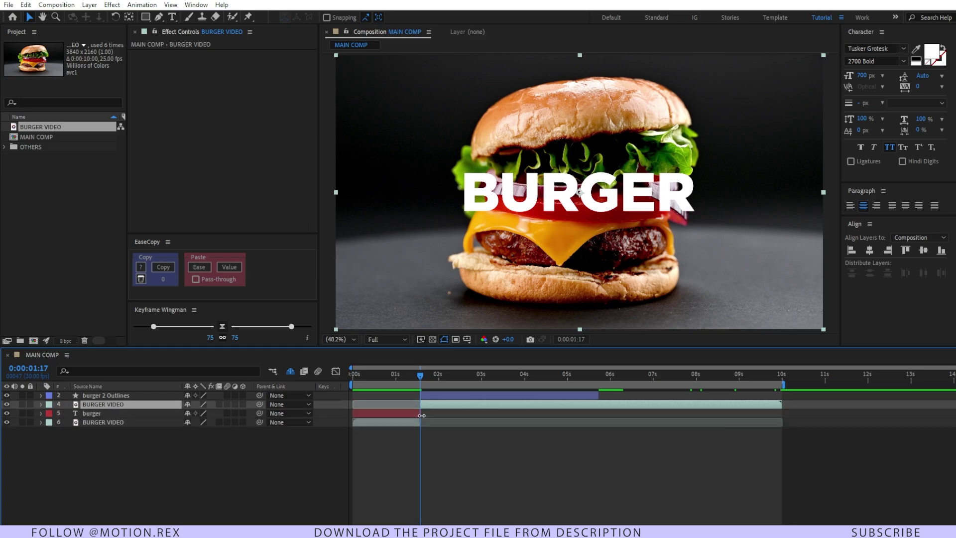
pyautogui.click(429, 444)
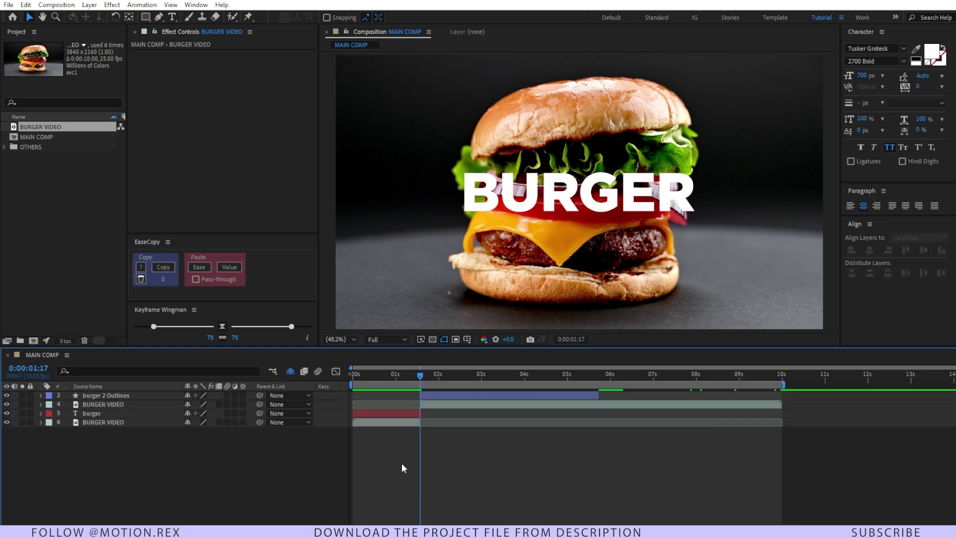
pyautogui.click(430, 405)
pyautogui.click(438, 444)
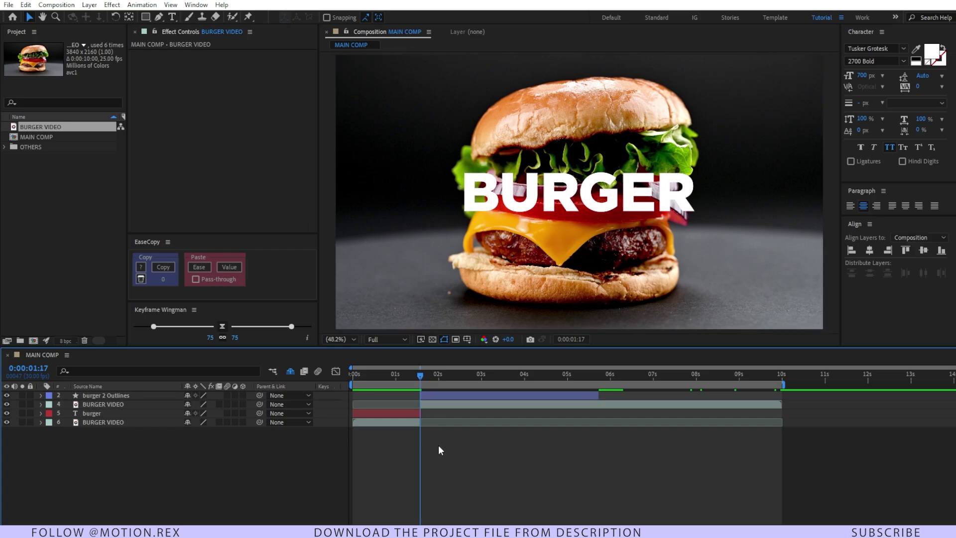
# Add a full-frame yellow rectangle shape layer, trim its start to 0:00:01:17 and place it directly below the upper BURGER VIDEO layer
pyautogui.doubleClick(146, 20)
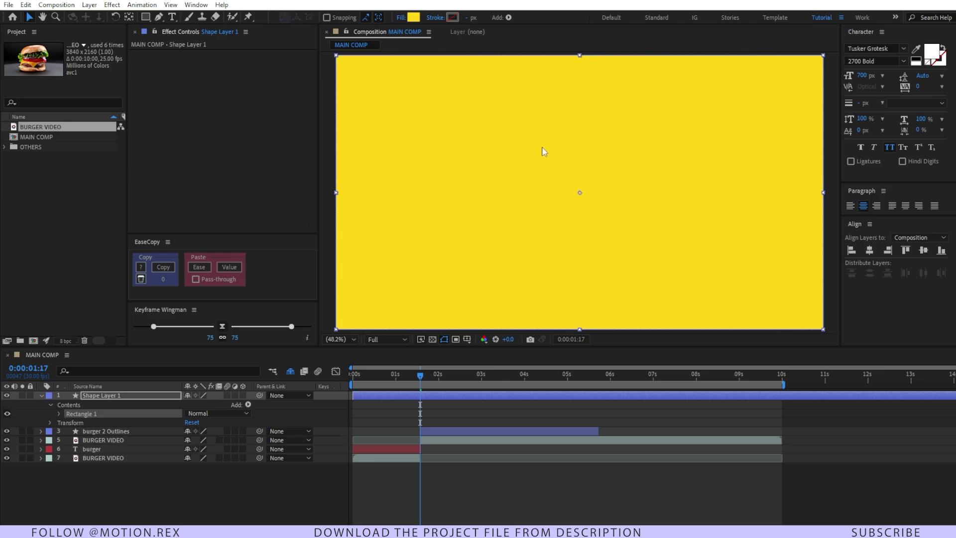
pyautogui.click(441, 396)
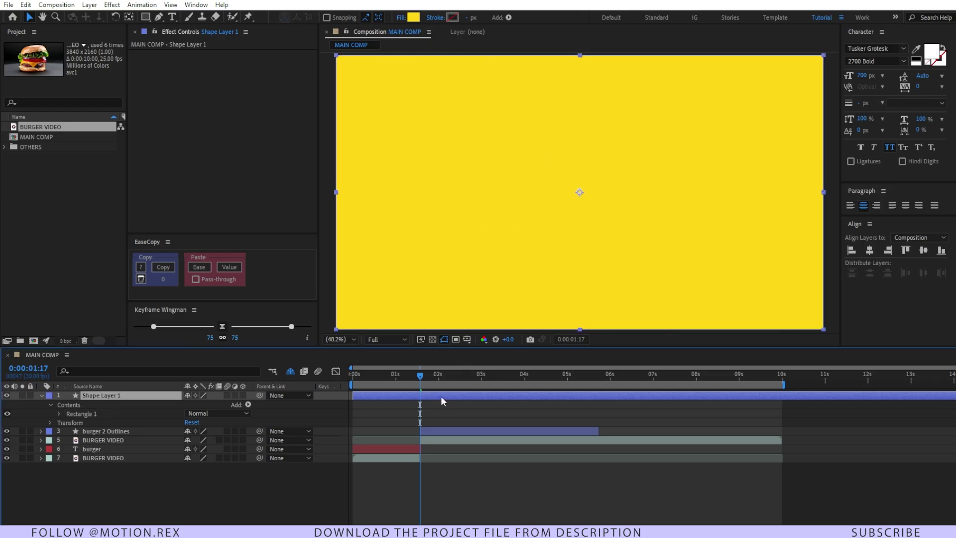
pyautogui.hotkey('alt', '[')
pyautogui.moveTo(141, 401); pyautogui.dragTo(150, 445)
pyautogui.click(88, 386)
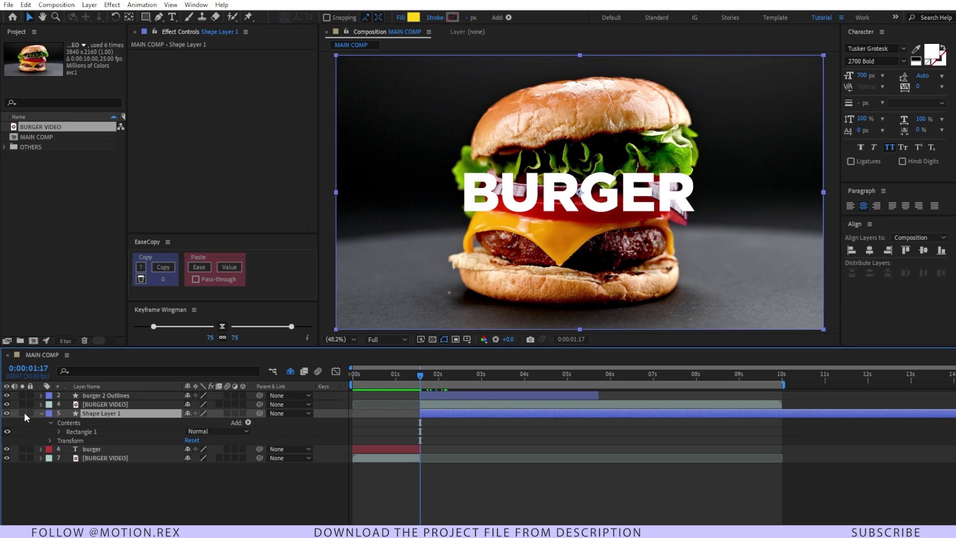
# Solo the yellow shape layer and animate its Position from 960, -582 at 0:00:01:17 to 960, 540 at 0:00:02:01
pyautogui.click(22, 414)
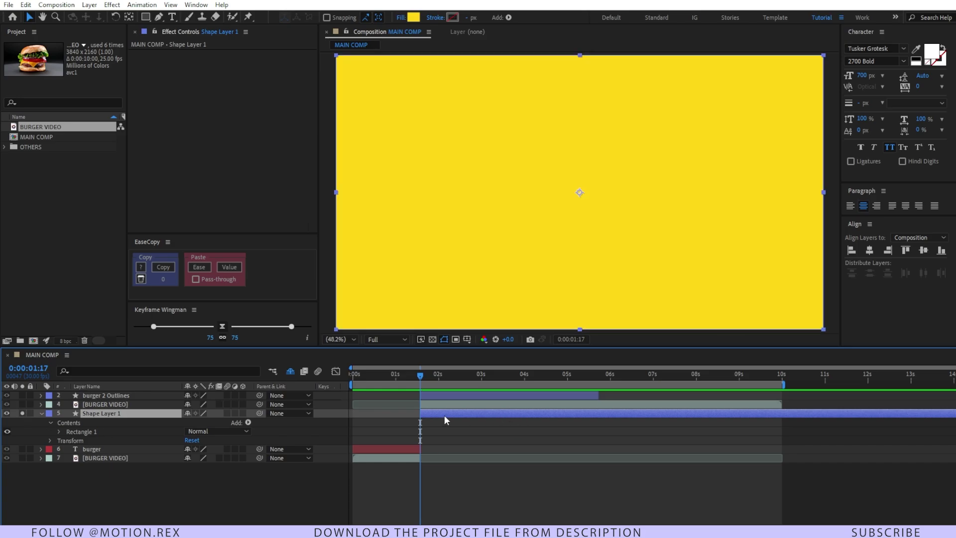
pyautogui.hotkey('alt', 'shift', 'p')
pyautogui.moveTo(420, 458); pyautogui.dragTo(440, 458)
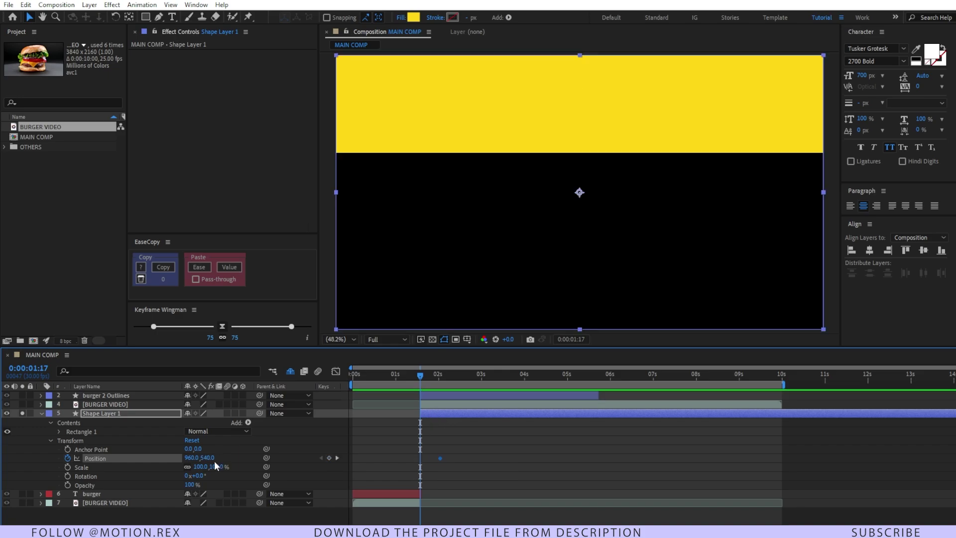
pyautogui.moveTo(207, 458); pyautogui.dragTo(157, 324)
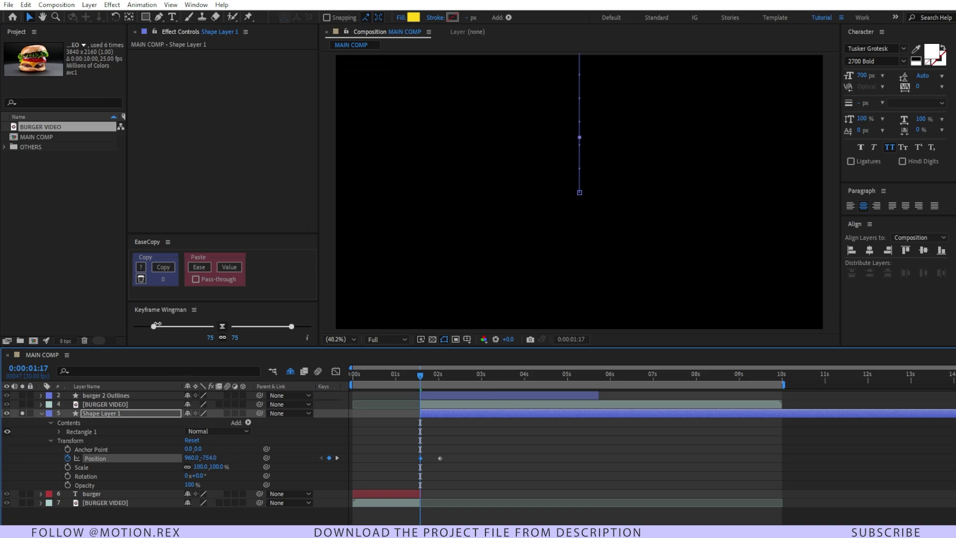
pyautogui.moveTo(165, 375); pyautogui.dragTo(163, 410)
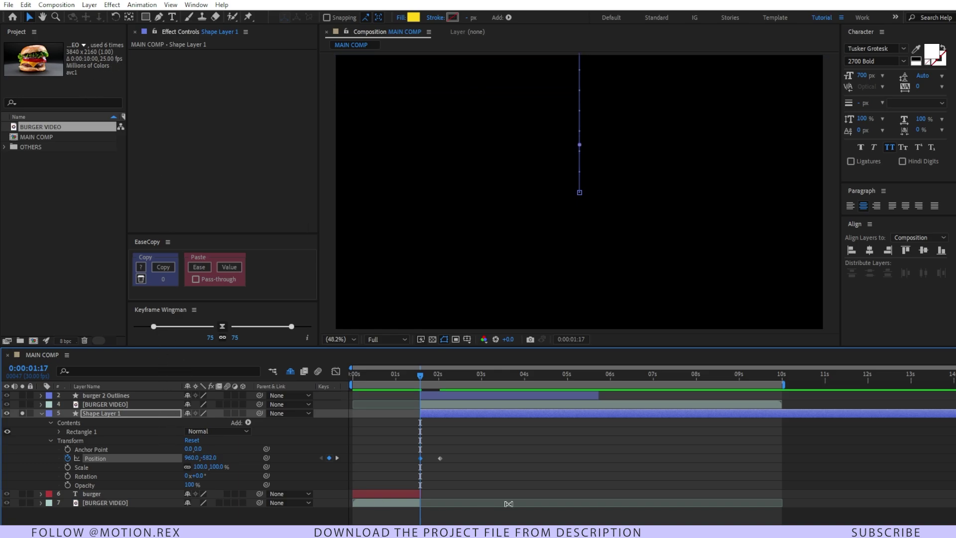
# Ease both Position keyframes of the yellow shape layer with Keyframe Wingman at 75 and preview the slide-in
pyautogui.click(490, 471)
pyautogui.moveTo(486, 458); pyautogui.dragTo(408, 469)
pyautogui.click(225, 331)
pyautogui.click(412, 380)
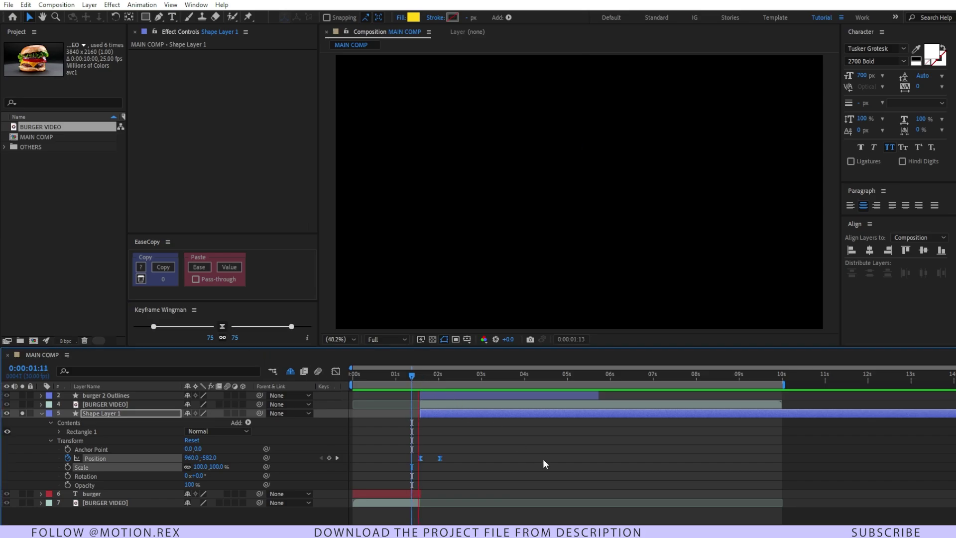
pyautogui.press('space')
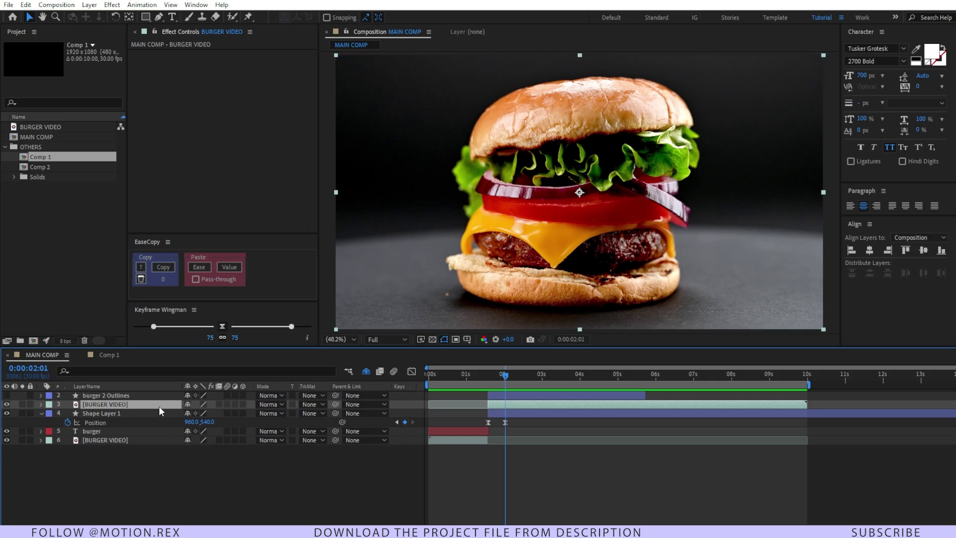
# Set the upper BURGER VIDEO layer's track matte to Alpha Matte "burger 2 Outlines" and preview the animation
pyautogui.click(306, 407)
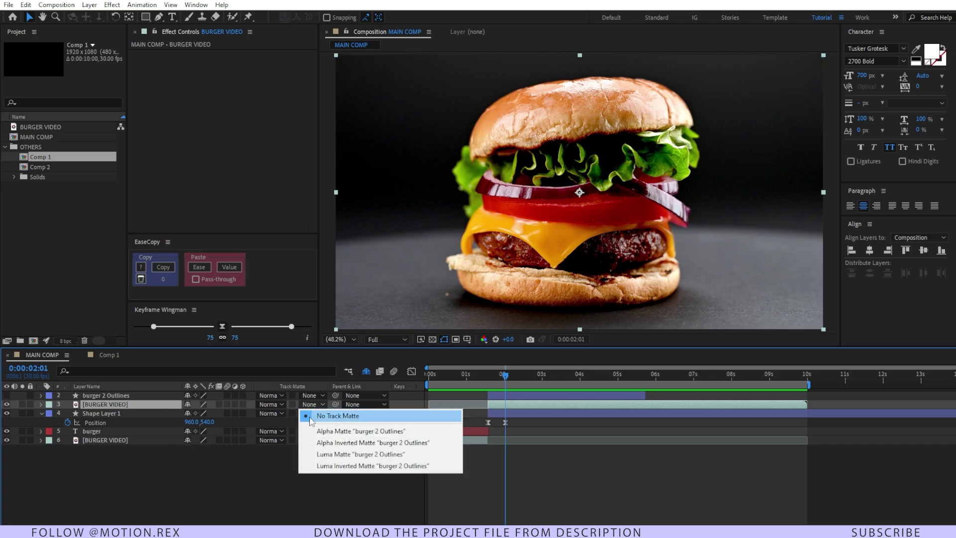
pyautogui.click(319, 432)
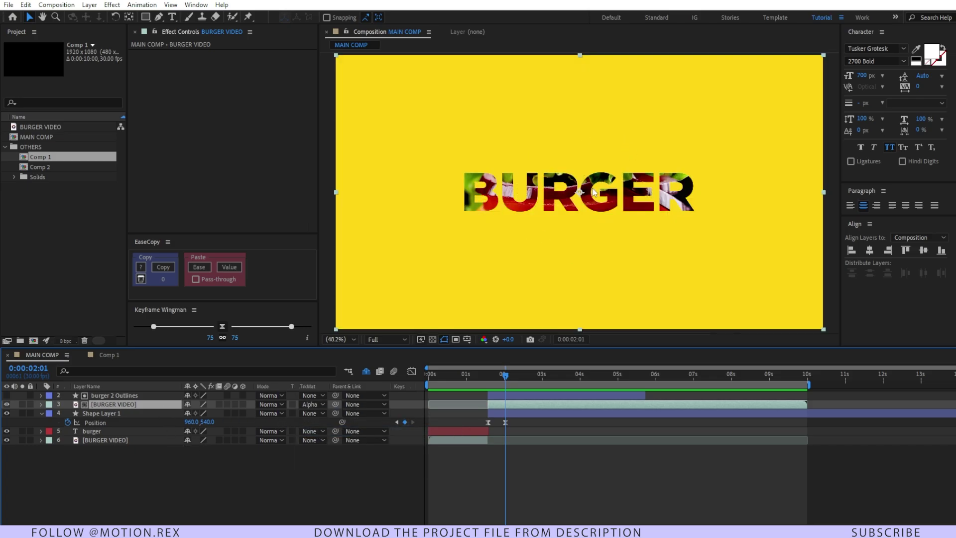
pyautogui.moveTo(505, 375); pyautogui.dragTo(480, 402)
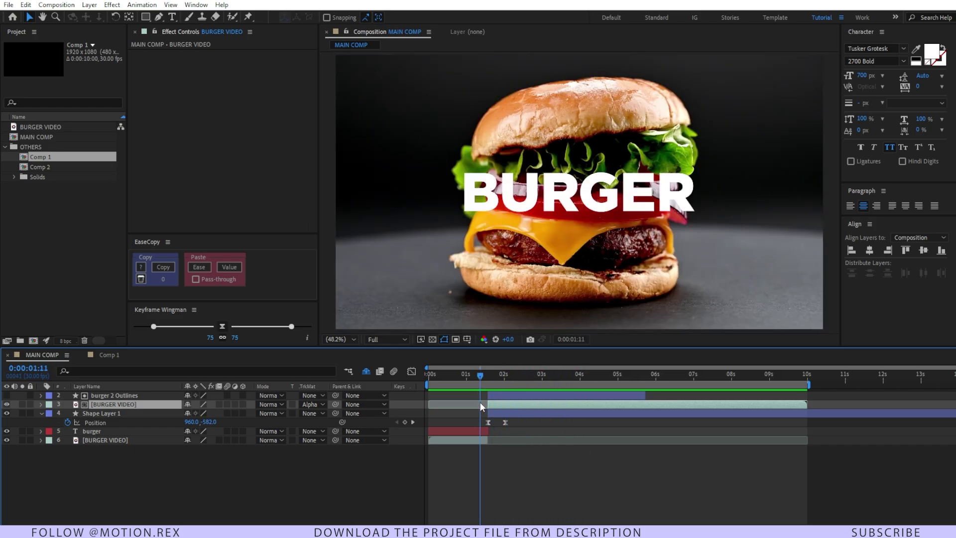
pyautogui.click(490, 462)
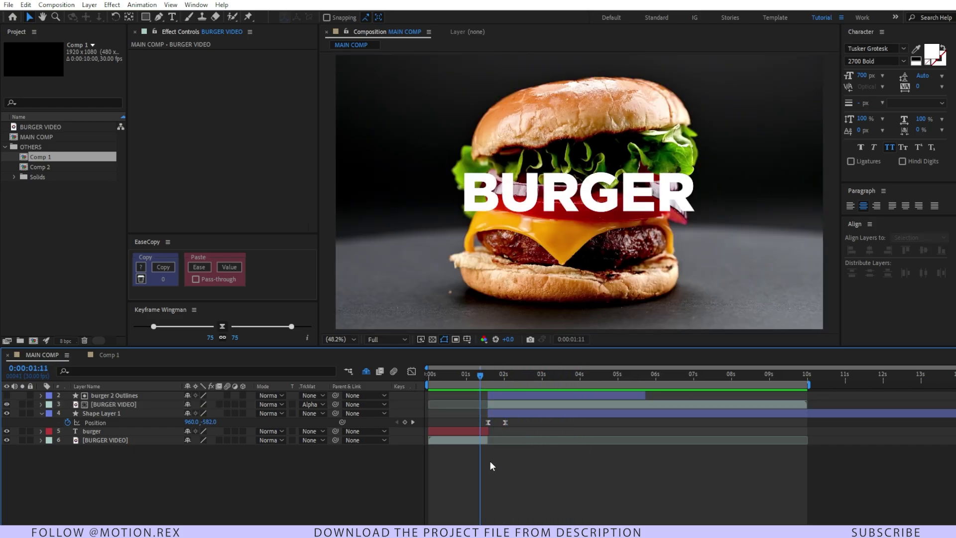
pyautogui.press('space')
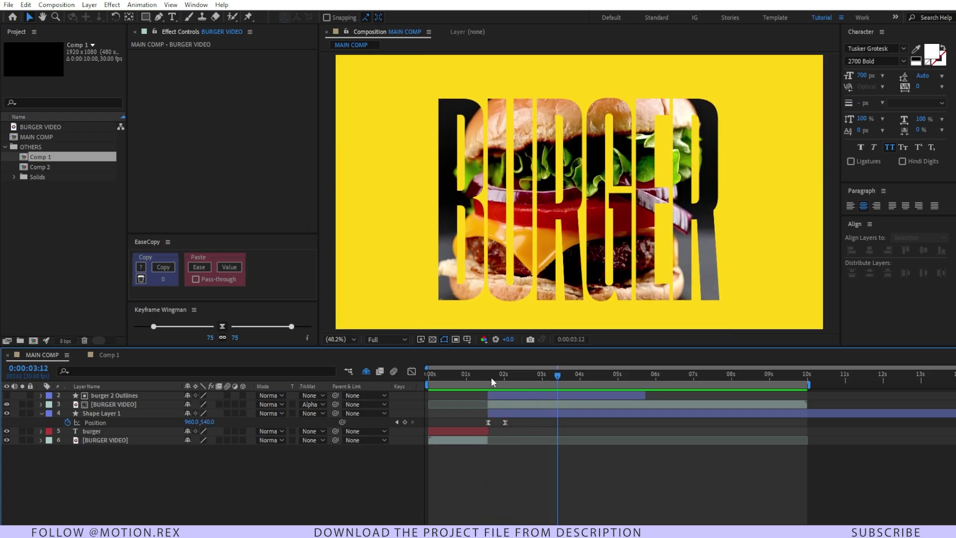
# Extend the ends of the burger text and lower BURGER VIDEO layers to just before 0:00:02:00 and preview the transition
pyautogui.click(488, 377)
pyautogui.click(479, 432)
pyautogui.keyDown('shift'); pyautogui.click(482, 441); pyautogui.keyUp('shift')
pyautogui.moveTo(487, 434); pyautogui.dragTo(502, 433)
pyautogui.click(495, 471)
pyautogui.press('space')
# Trim the start of the matted BURGER VIDEO layer to a few frames after the yellow slide-in begins and preview the transition
pyautogui.moveTo(498, 377)
pyautogui.mouseDown()
pyautogui.moveTo(482, 385)
pyautogui.moveTo(497, 384)
pyautogui.mouseUp()
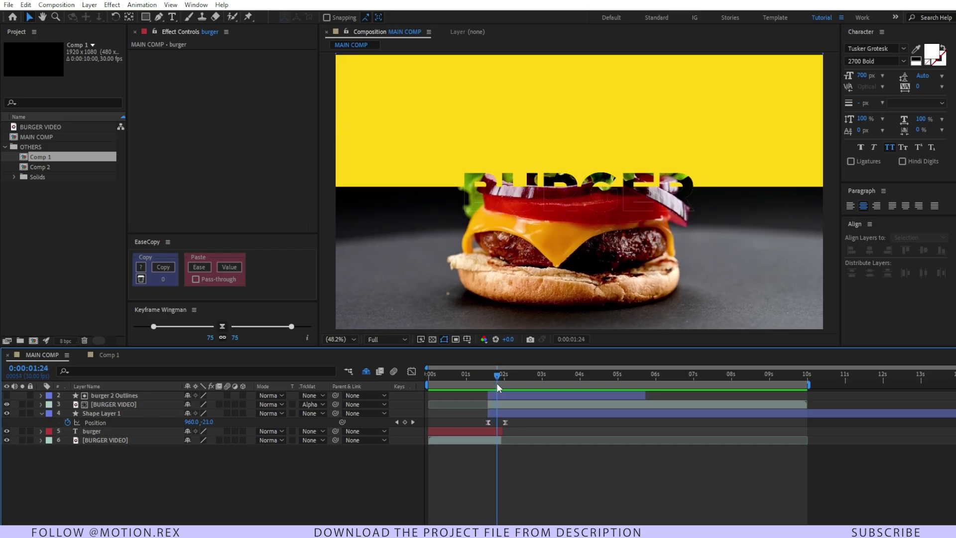
pyautogui.click(507, 405)
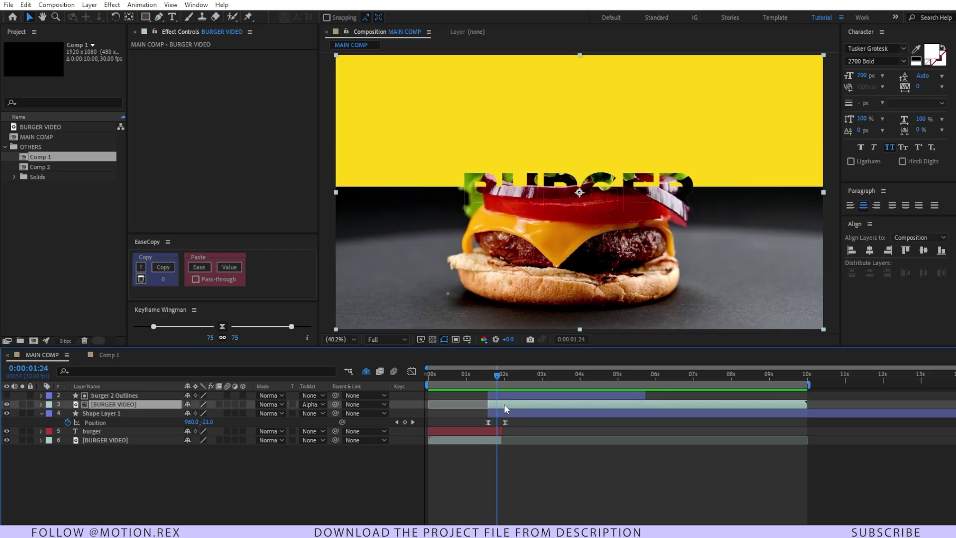
pyautogui.moveTo(486, 406); pyautogui.dragTo(498, 405)
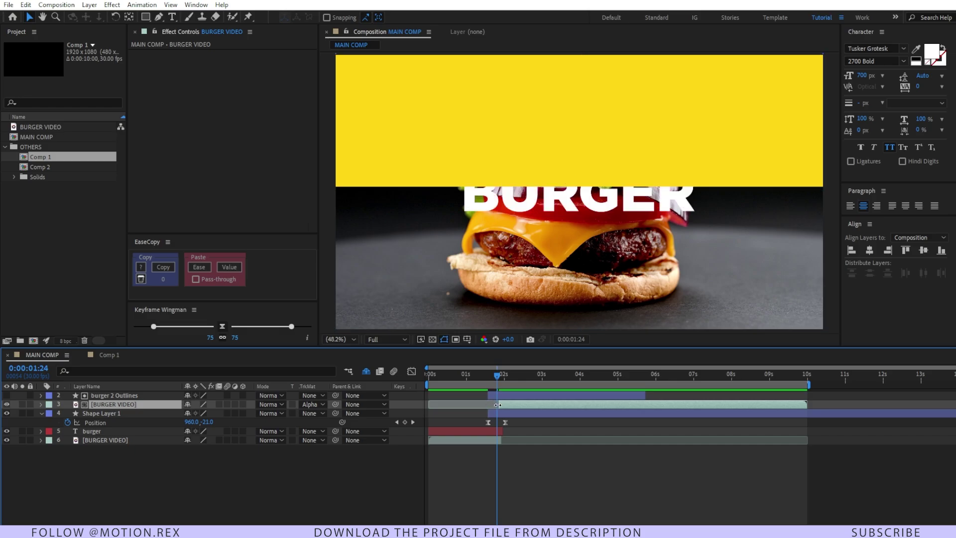
pyautogui.moveTo(497, 379)
pyautogui.mouseDown()
pyautogui.moveTo(487, 381)
pyautogui.moveTo(499, 379)
pyautogui.moveTo(495, 404)
pyautogui.moveTo(495, 382)
pyautogui.mouseUp()
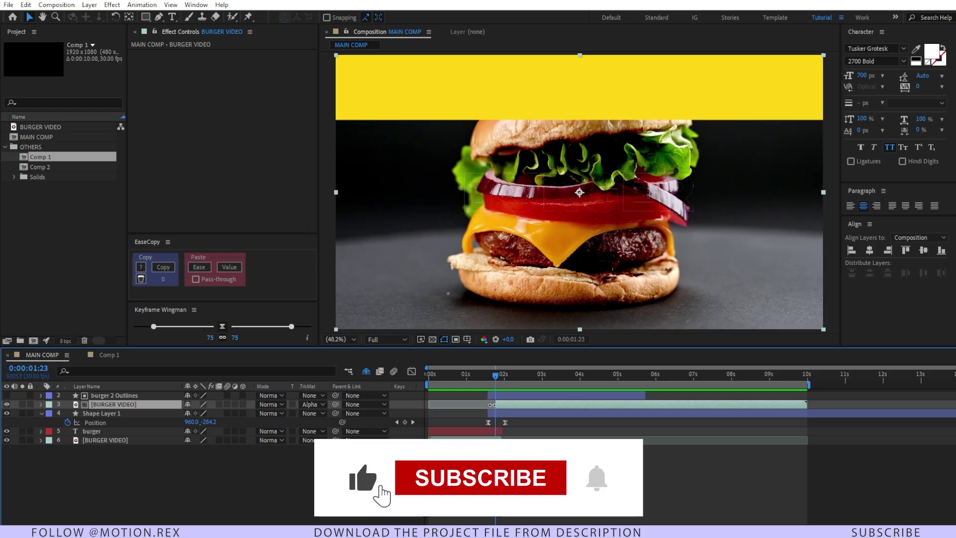
pyautogui.click(494, 381)
pyautogui.moveTo(494, 382); pyautogui.dragTo(498, 381)
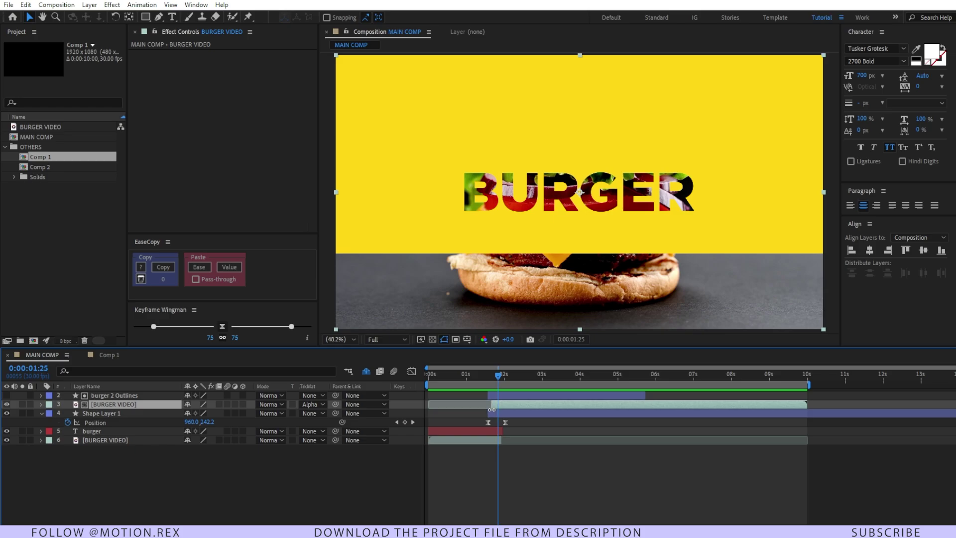
pyautogui.moveTo(491, 381); pyautogui.dragTo(487, 379)
pyautogui.press('space')
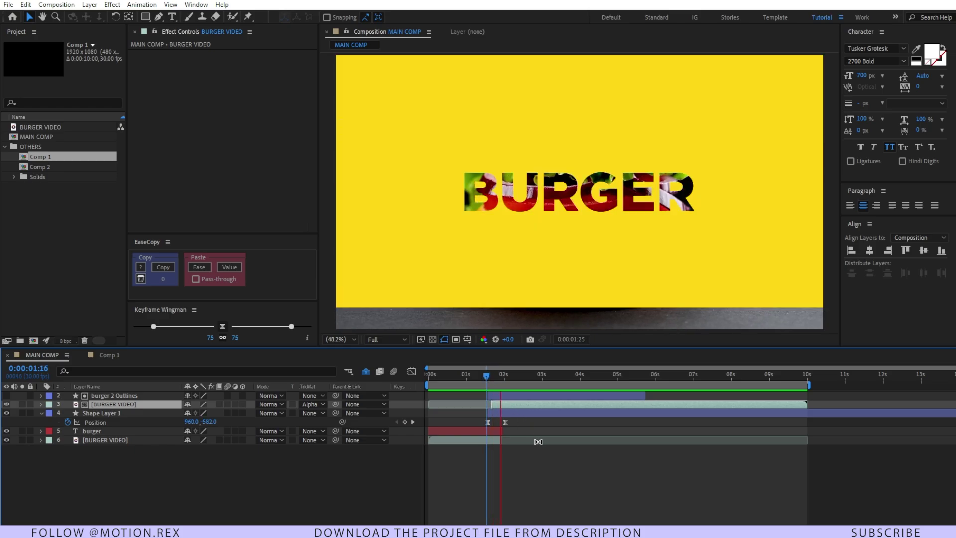
pyautogui.click(466, 379)
pyautogui.press('space')
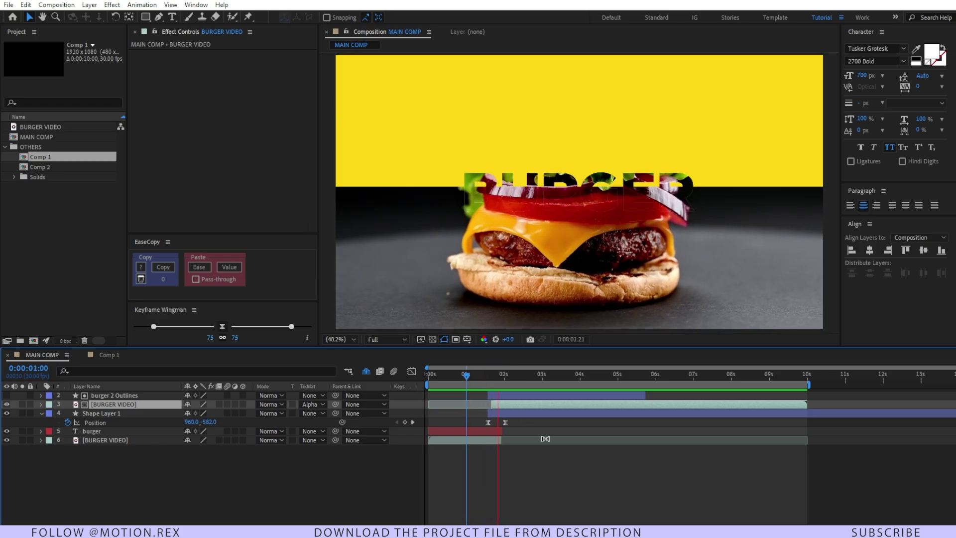
# Trim the start of the burger 2 Outlines layer, shift the layer a few frames earlier and preview the letter morph
pyautogui.click(491, 395)
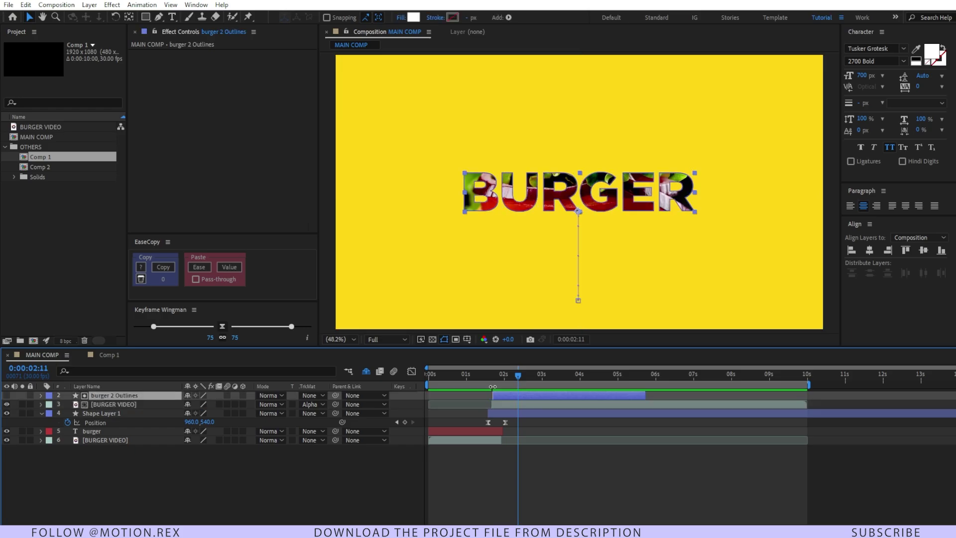
pyautogui.press('space')
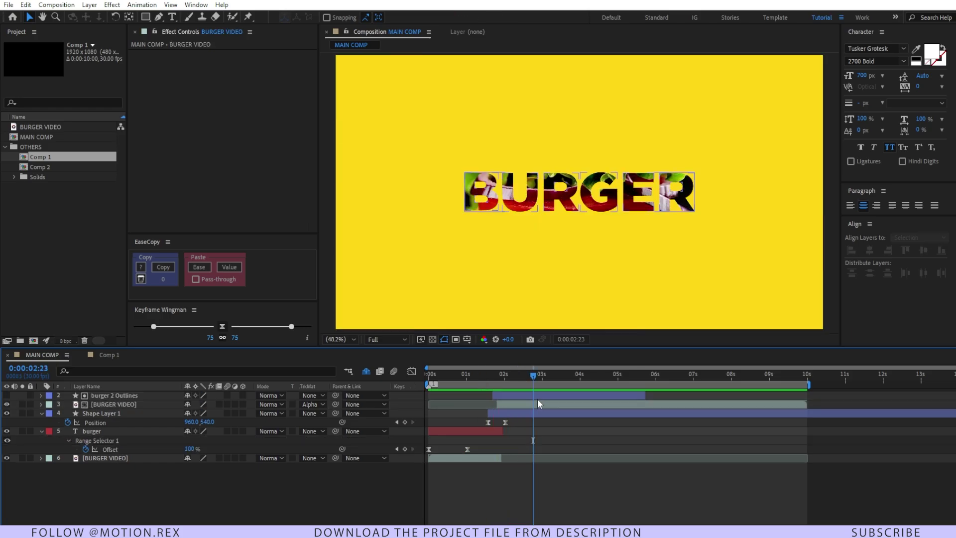
pyautogui.click(538, 396)
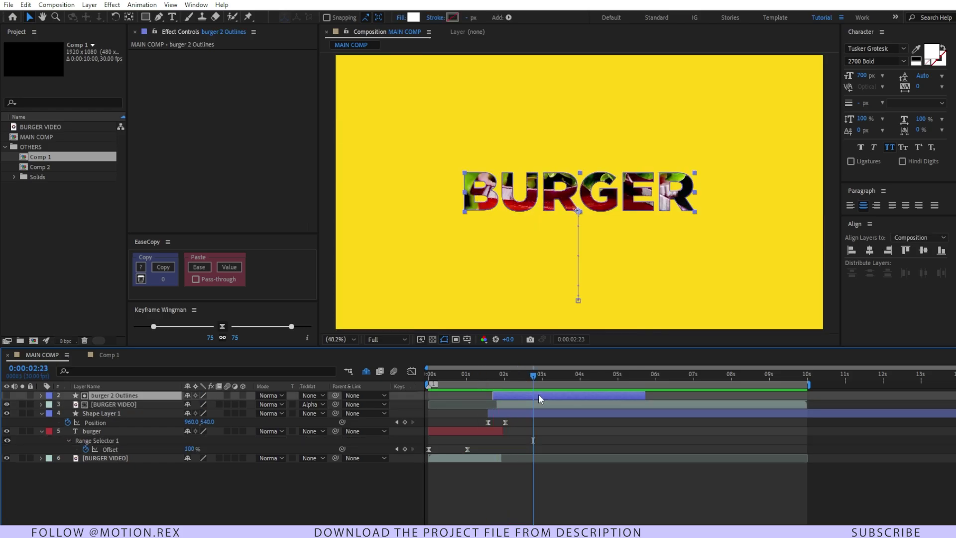
pyautogui.moveTo(539, 393); pyautogui.dragTo(479, 384)
pyautogui.press('space')
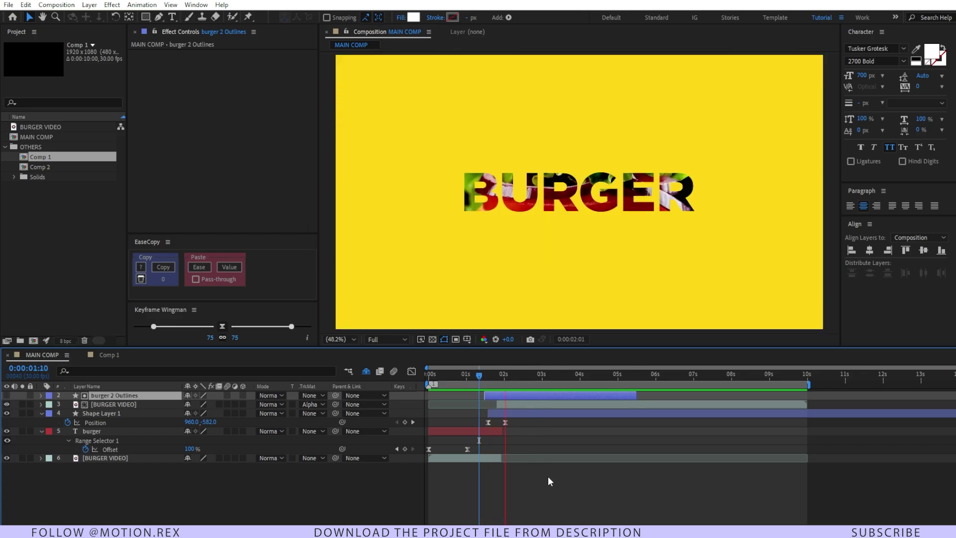
pyautogui.click(464, 379)
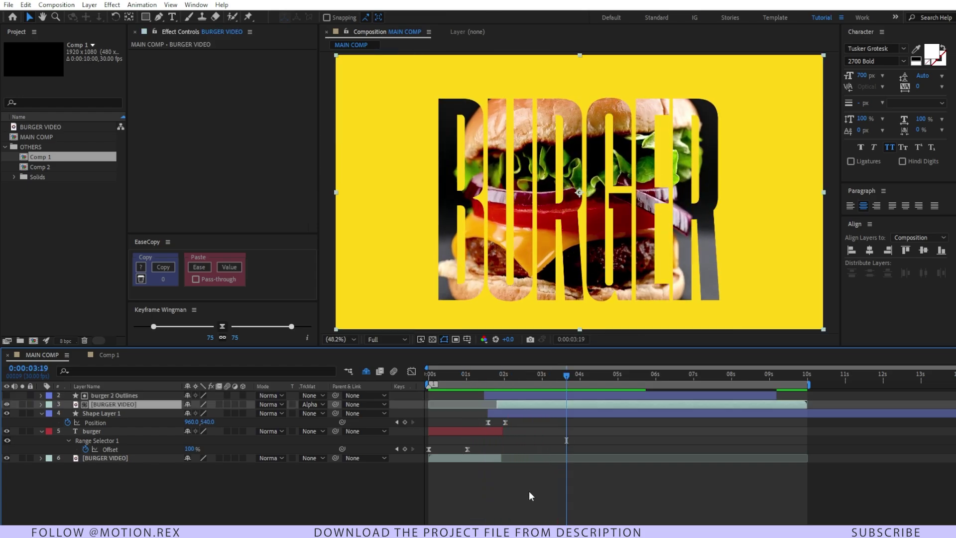
# Extend the burger 2 Outlines layer's end to about 9 seconds and apply Turbulent Displace with an Amount keyframe of 50 at 0:00:03:19
pyautogui.click(529, 491)
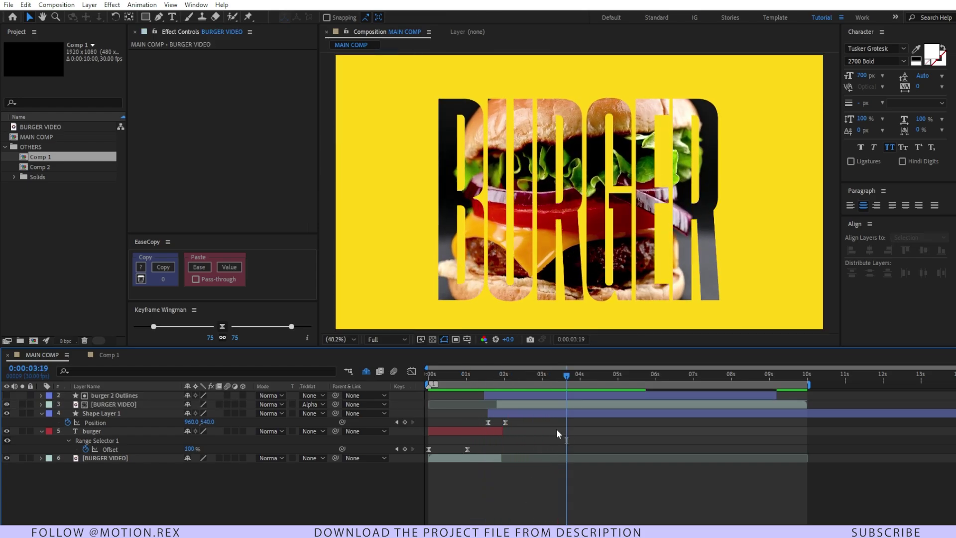
pyautogui.click(560, 396)
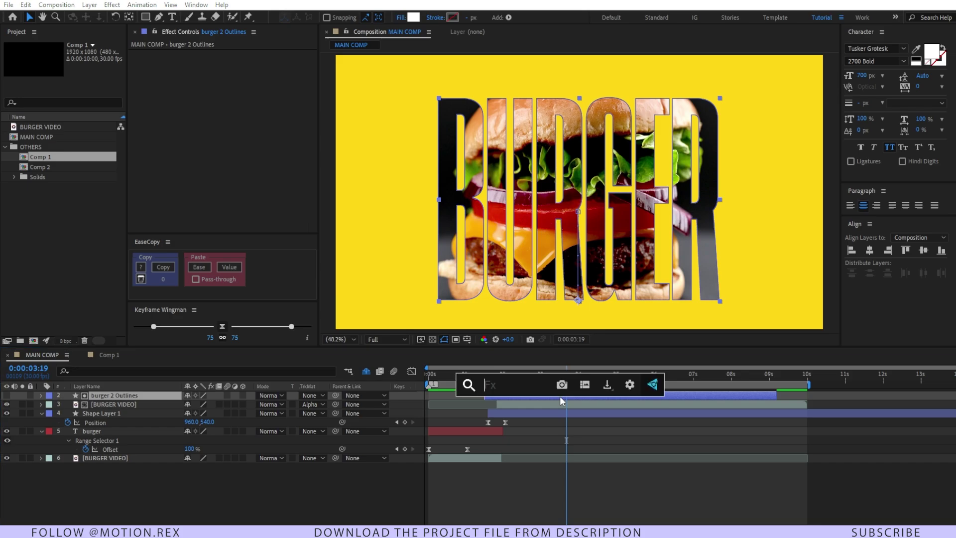
pyautogui.write('tur')
pyautogui.press('Return')
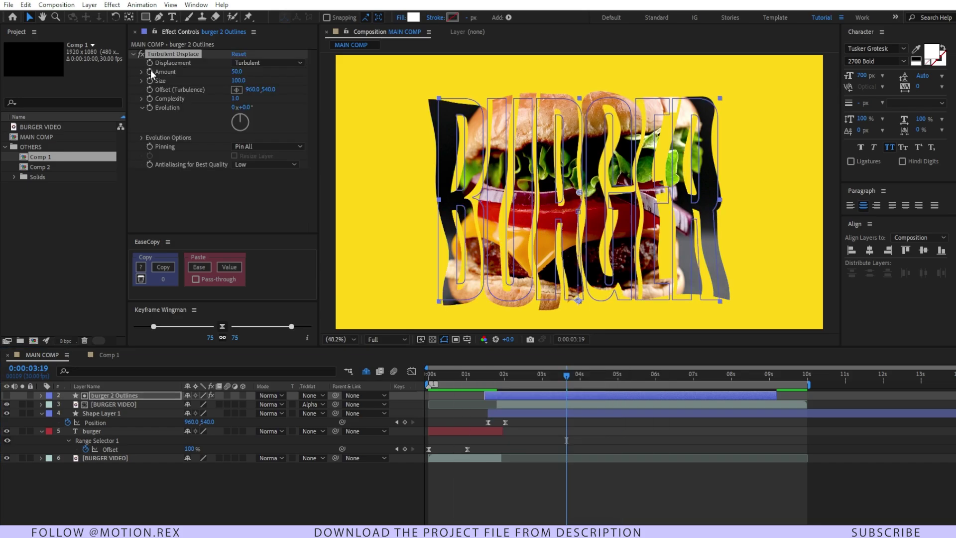
pyautogui.click(150, 71)
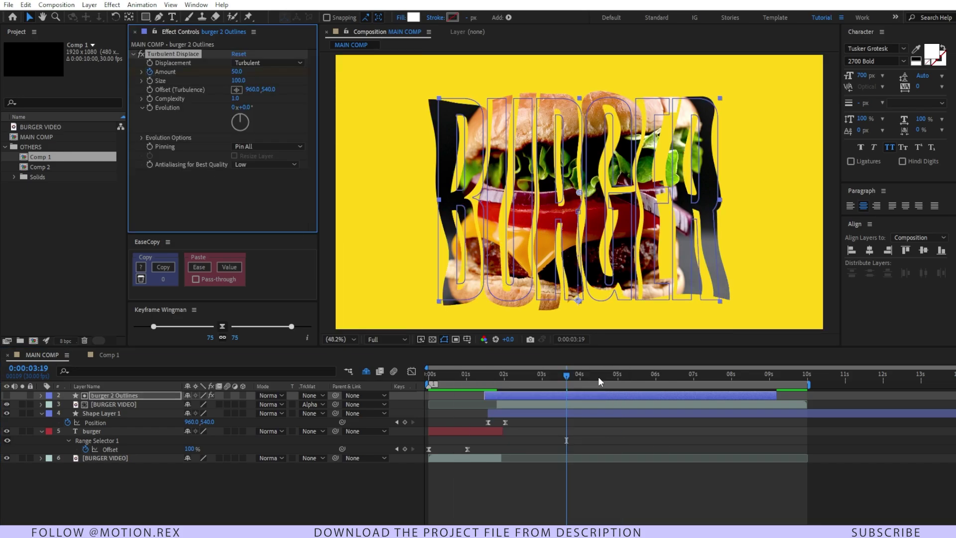
# Reveal the layer's keyframed properties and keyframe the Turbulent Displace Amount at 0 at 0:00:02:14, just before the letter morph
pyautogui.press('u')
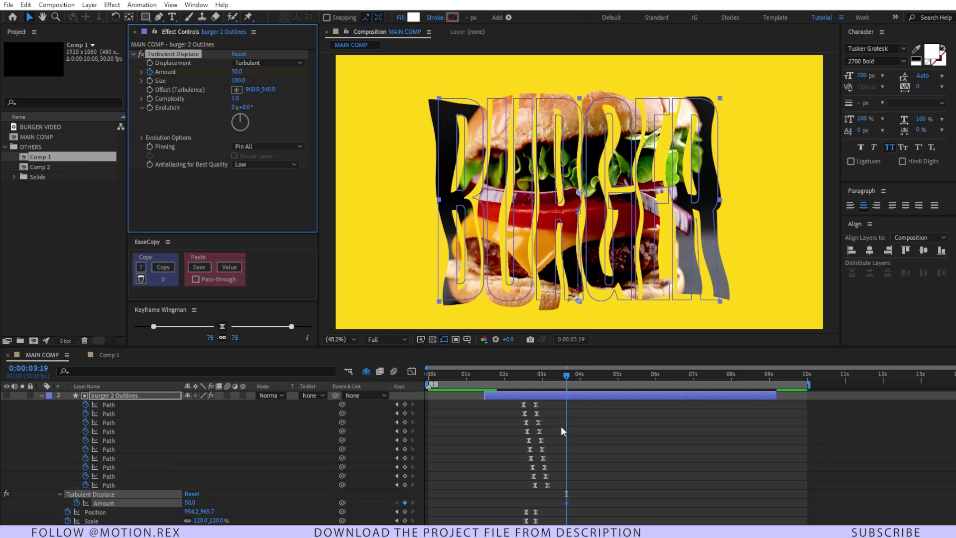
pyautogui.scroll(-1, 568, 438)
pyautogui.moveTo(563, 376); pyautogui.dragTo(522, 384)
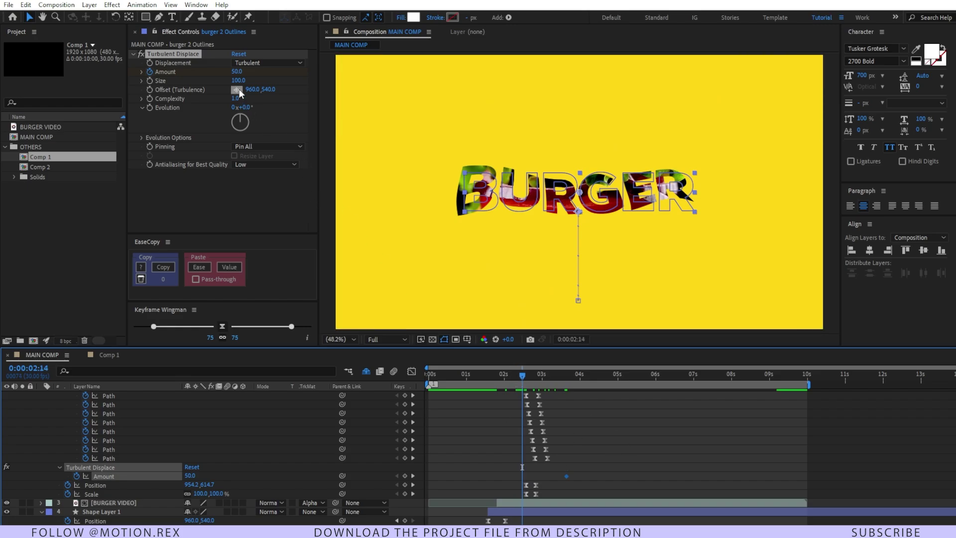
pyautogui.click(237, 72)
pyautogui.write('0')
pyautogui.press('Return')
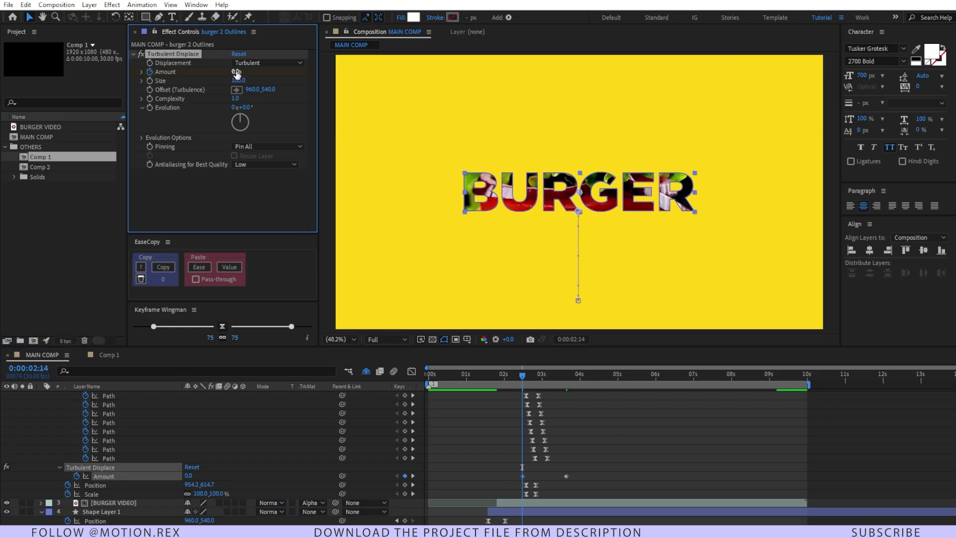
# Add the expression time*200 to the Turbulent Displace Evolution and preview the wavy letters from the start of the composition
pyautogui.moveTo(526, 377); pyautogui.dragTo(566, 382)
pyautogui.click(150, 107)
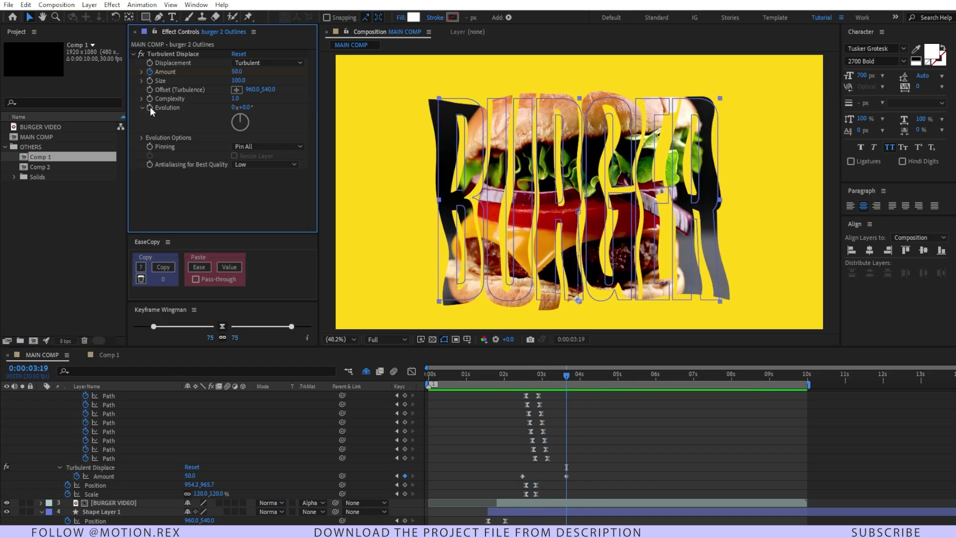
pyautogui.keyDown('alt'); pyautogui.click(151, 107); pyautogui.keyUp('alt')
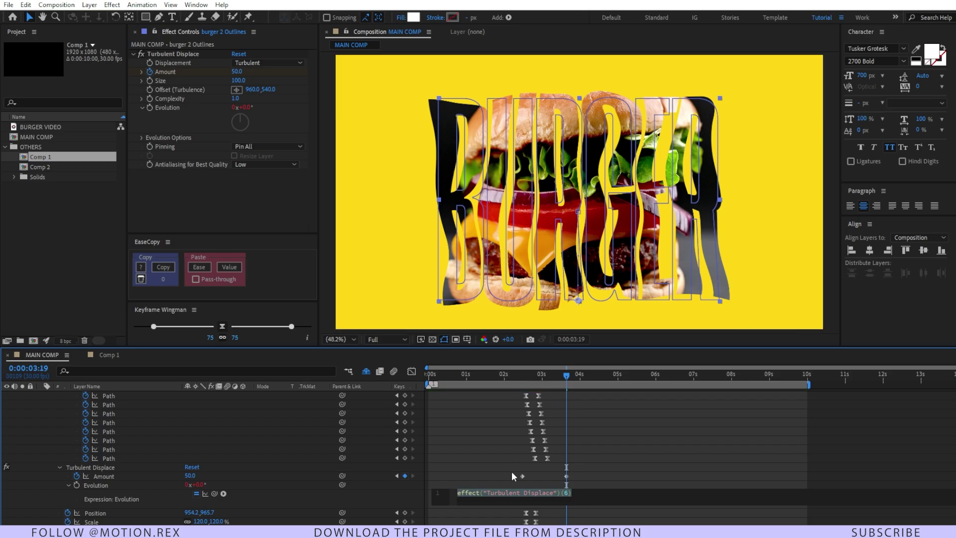
pyautogui.write('time')
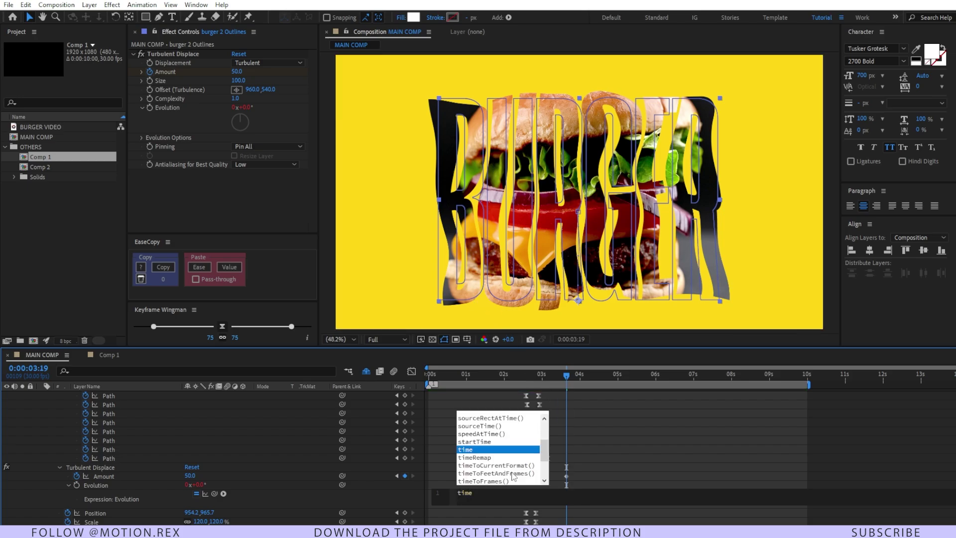
pyautogui.write('*200')
pyautogui.click(512, 471)
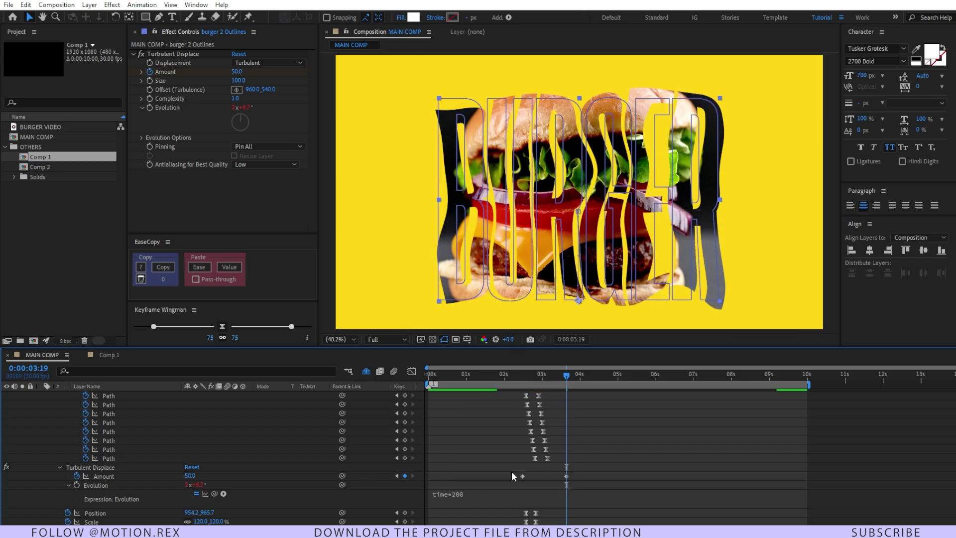
pyautogui.moveTo(566, 376); pyautogui.dragTo(428, 378)
pyautogui.click(697, 465)
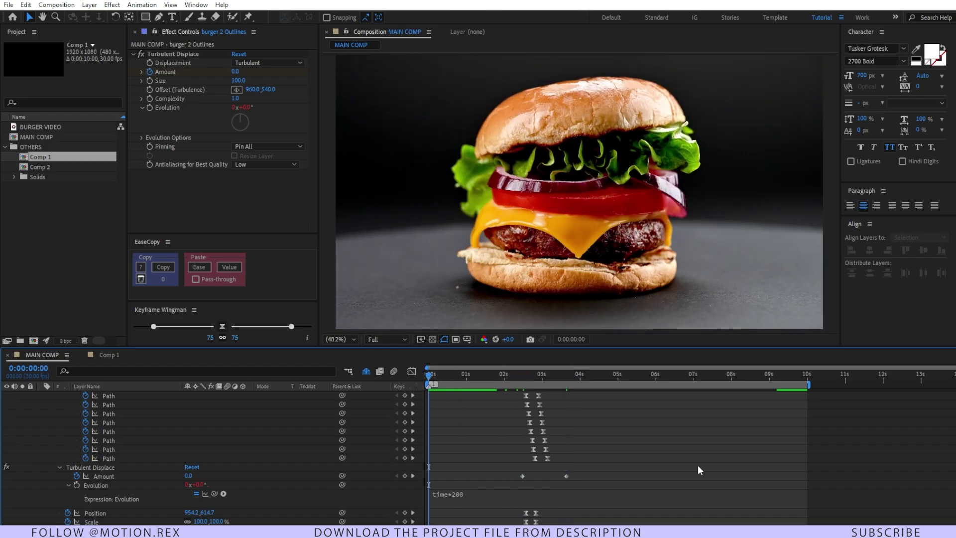
pyautogui.press('space')
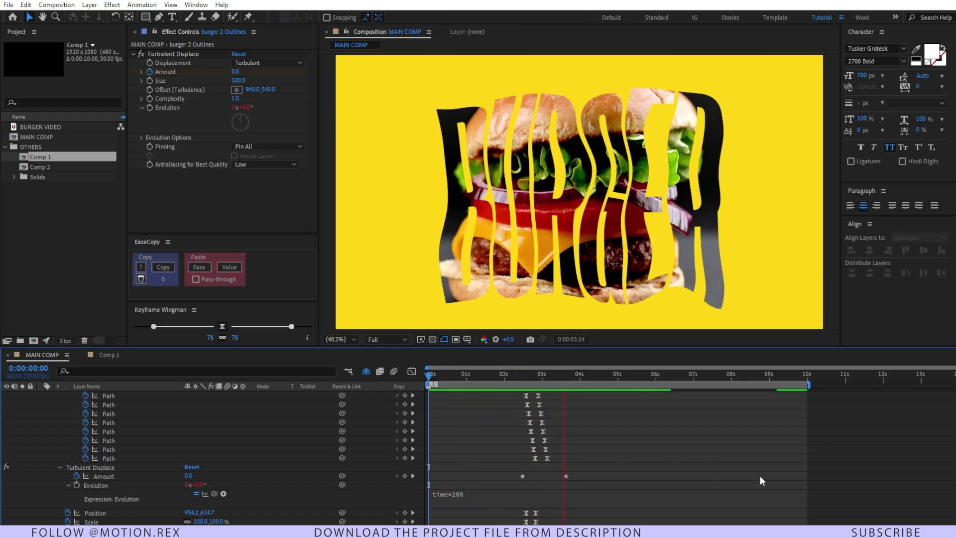
pyautogui.press('space')
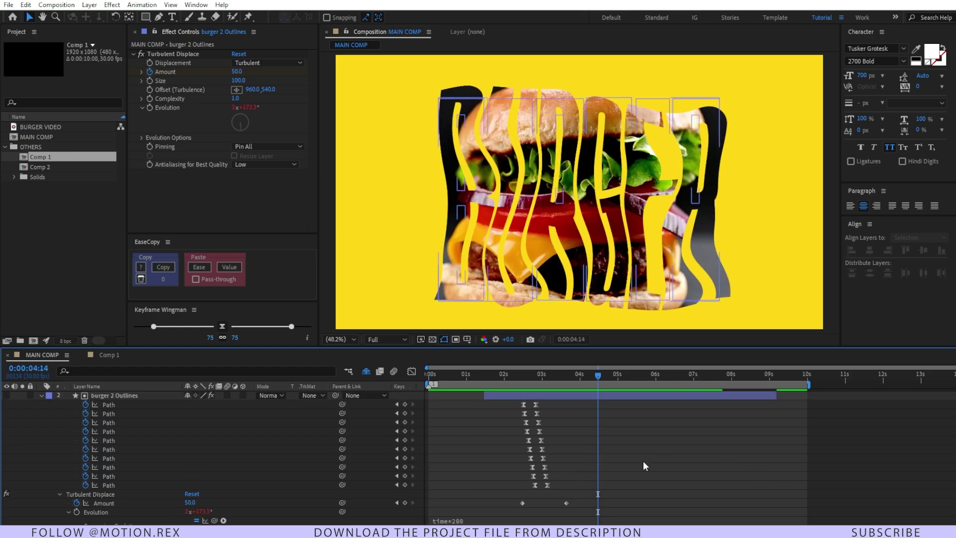
# At the 0:00:02:25 keyframes of burger 2 Outlines, set Scale to 135% and Position to 954.2, 981.7
pyautogui.scroll(-1, 635, 462)
pyautogui.click(567, 377)
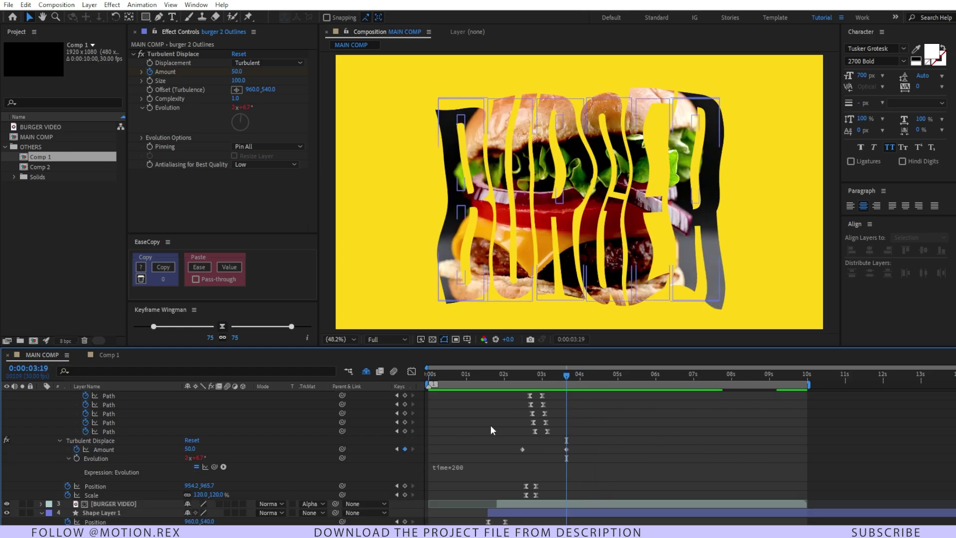
pyautogui.scroll(-2, 486, 478)
pyautogui.click(535, 377)
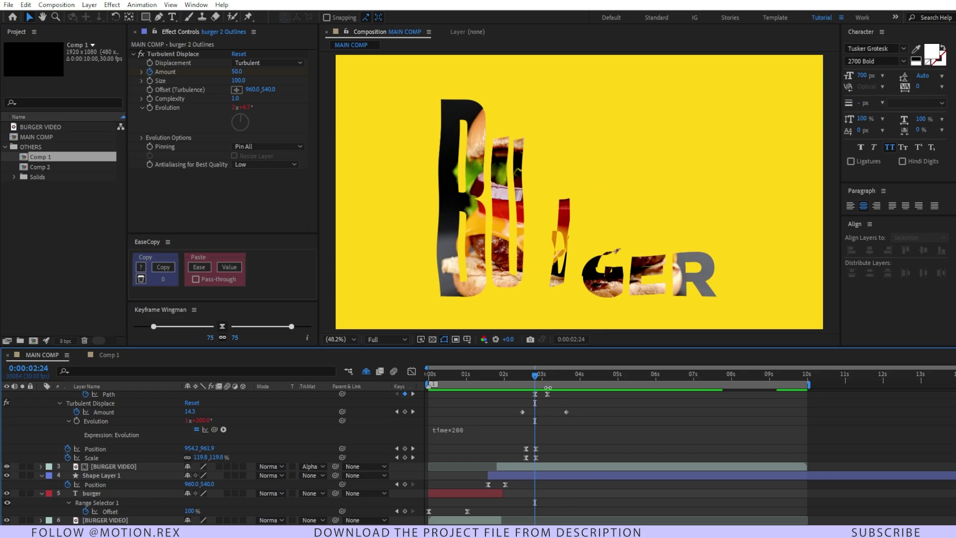
pyautogui.press('pagedown')
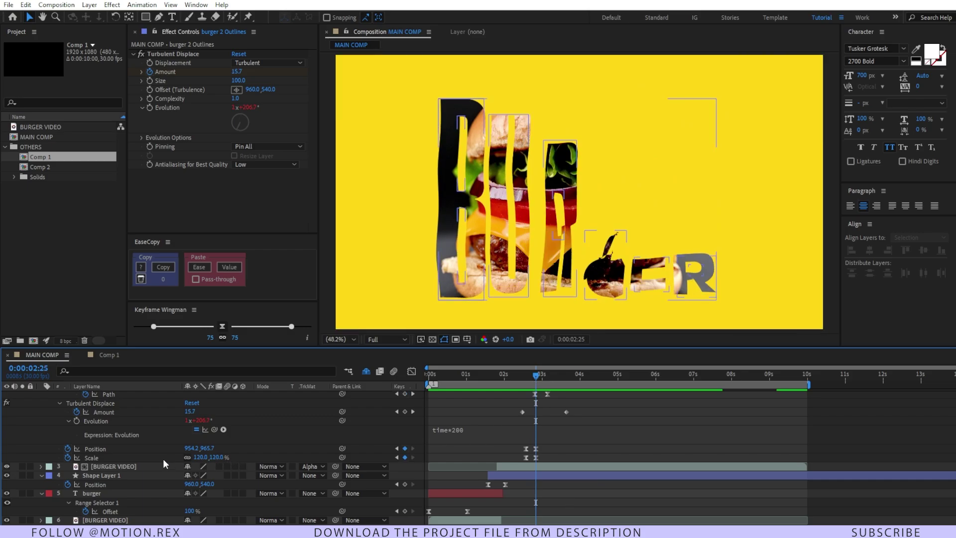
pyautogui.moveTo(220, 459); pyautogui.dragTo(229, 460)
pyautogui.click(225, 457)
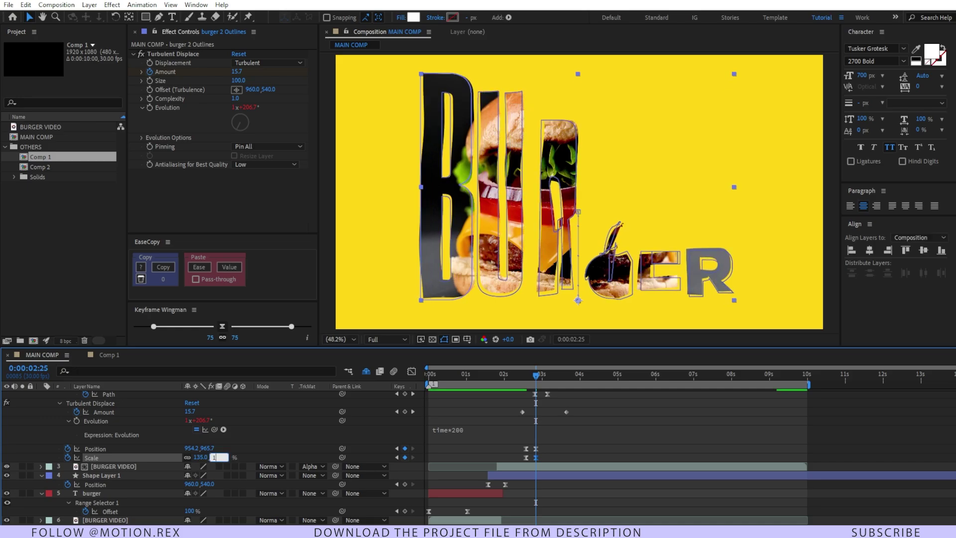
pyautogui.press('Return')
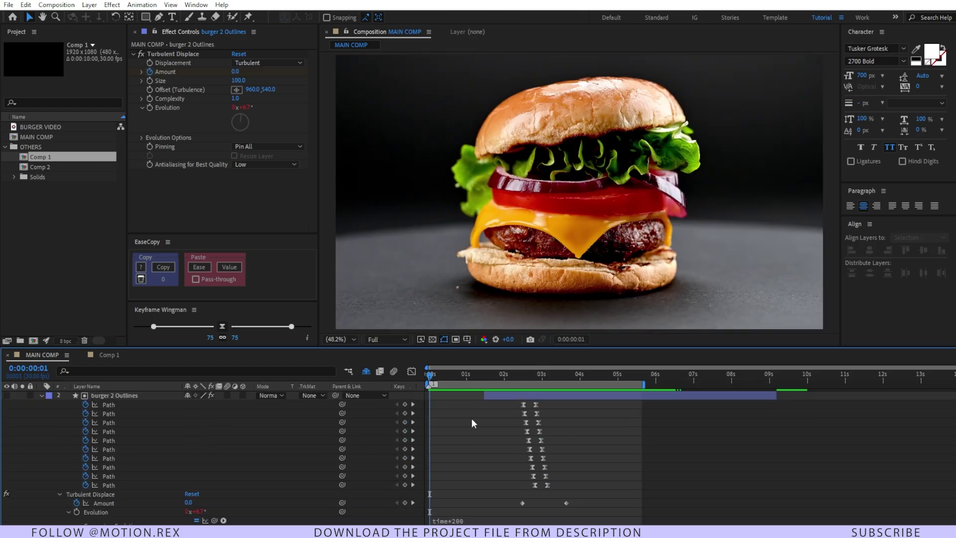
# Shorten the work area to end at about 5.6 seconds and preview the animation from near its start
pyautogui.scroll(-2, 656, 458)
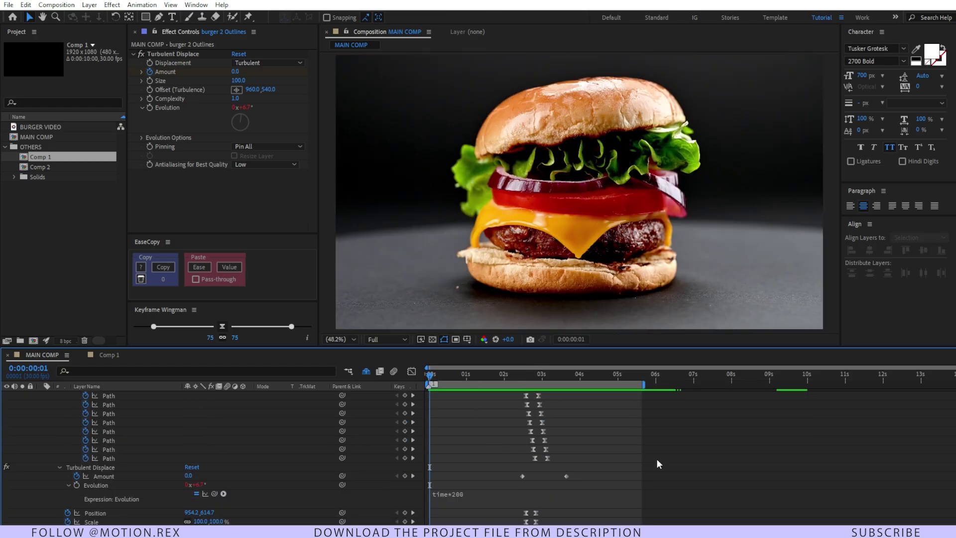
pyautogui.press('space')
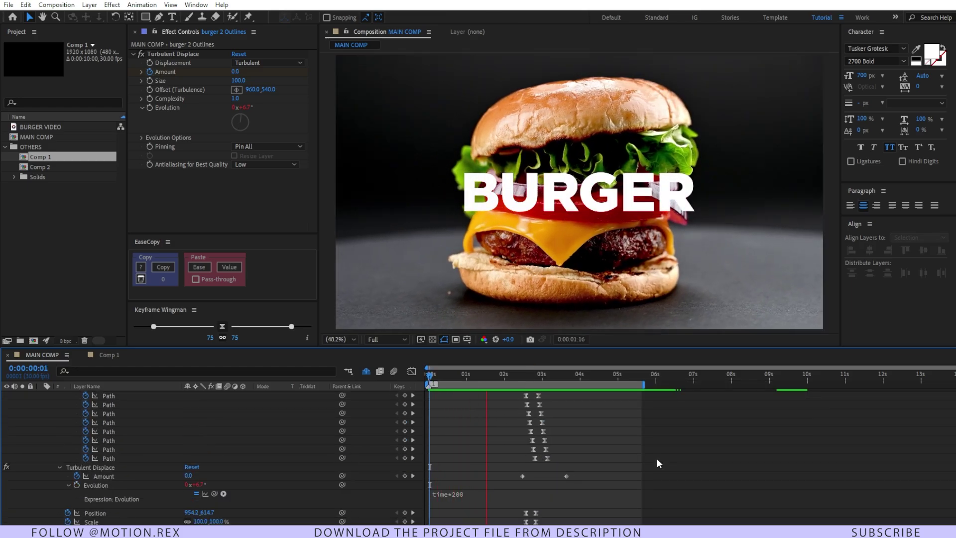